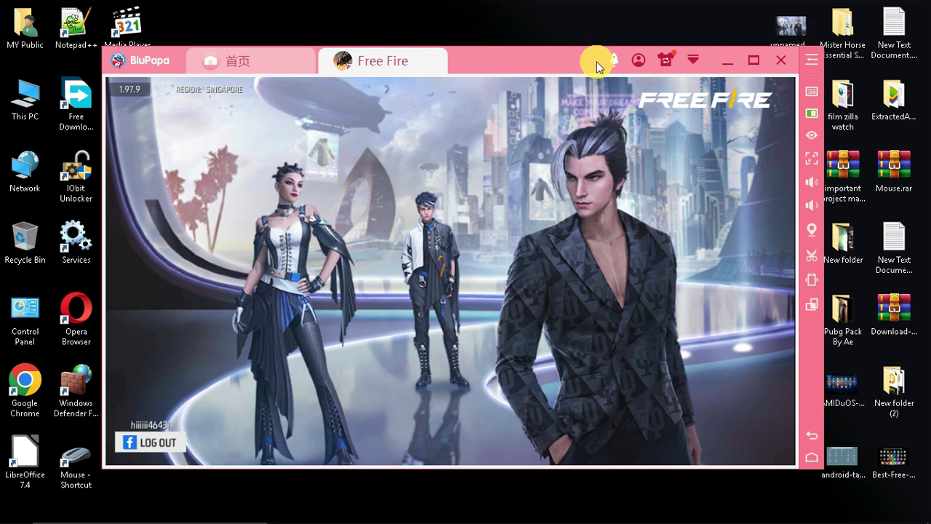
- Enter the Free Fire lobby and dismiss the Fatal Fauna event popup
click(813, 94)
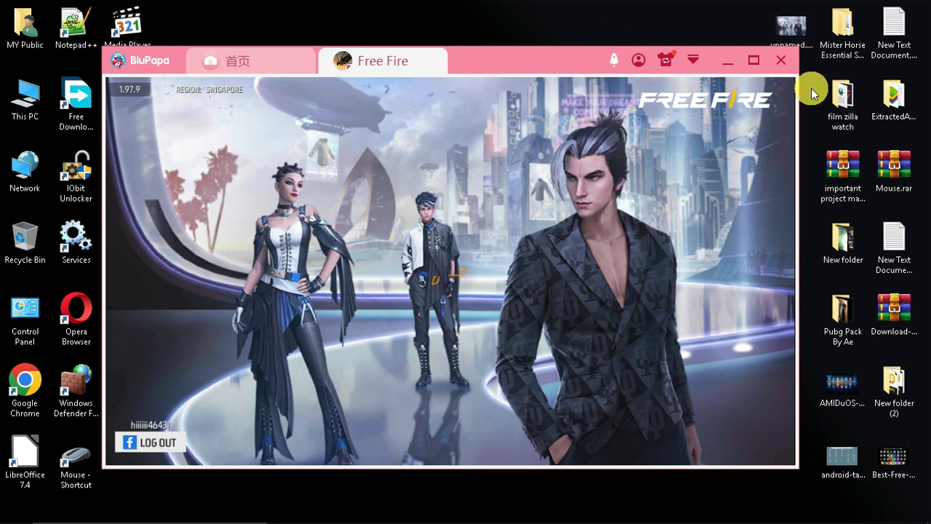
click(813, 92)
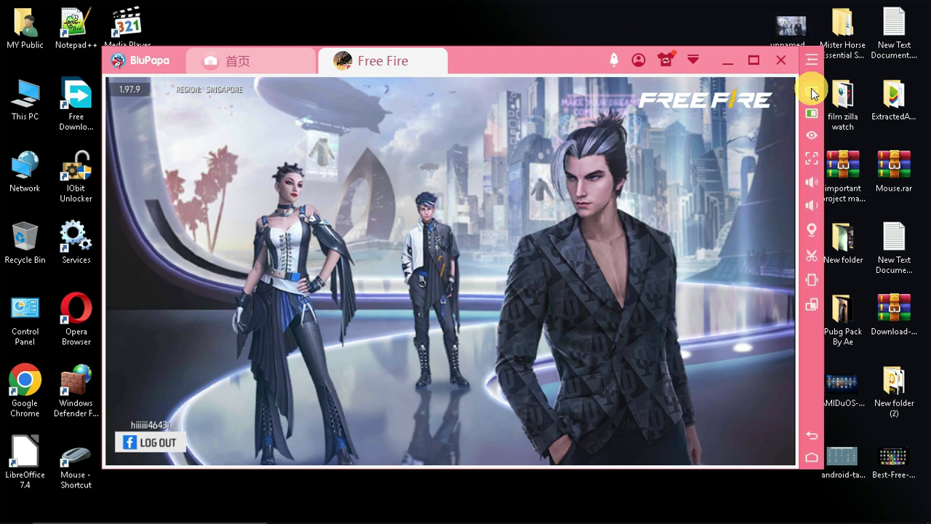
click(416, 329)
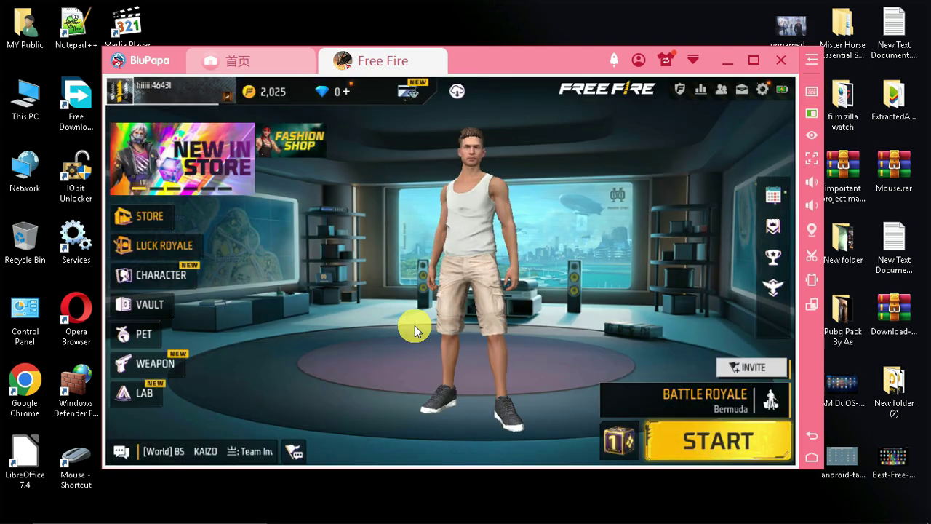
click(813, 92)
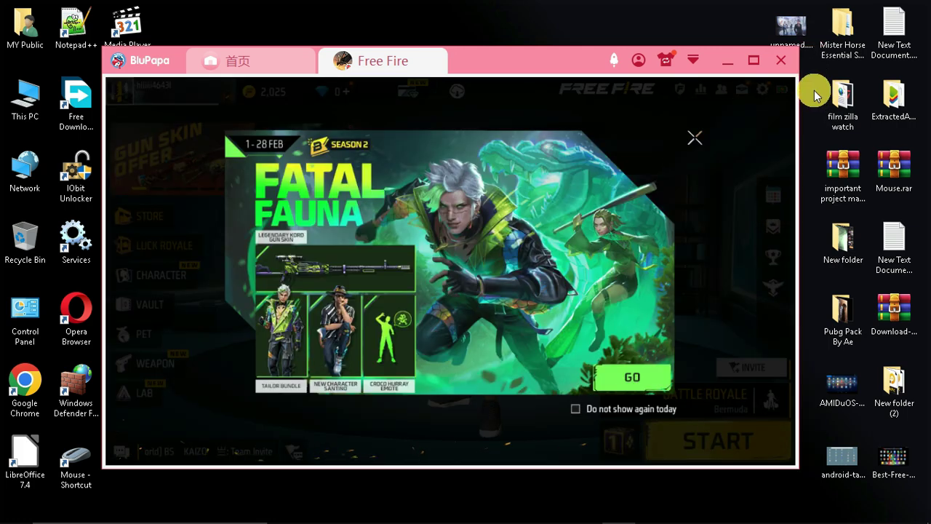
click(806, 92)
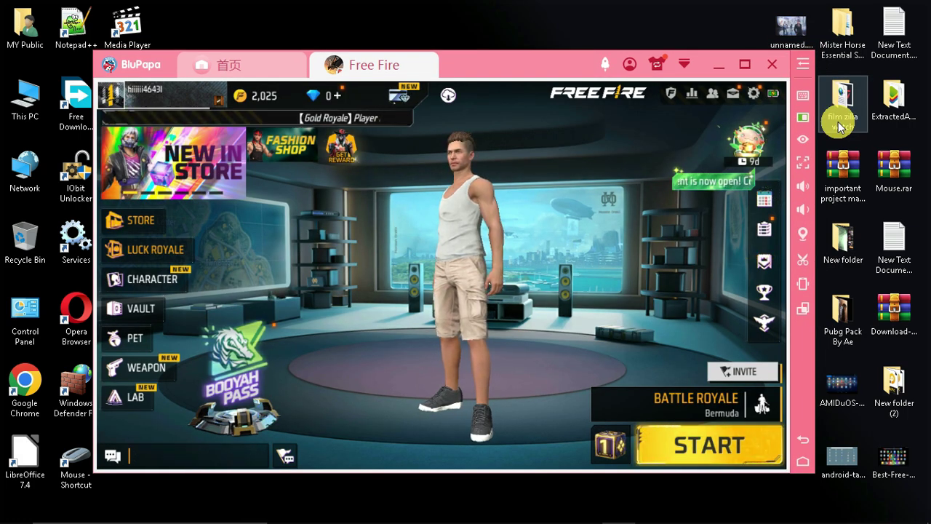
- Exit the BluPapa emulator with 是, then move the IObit Uninstaller shortcut higher
drag(527, 48, 551, 56)
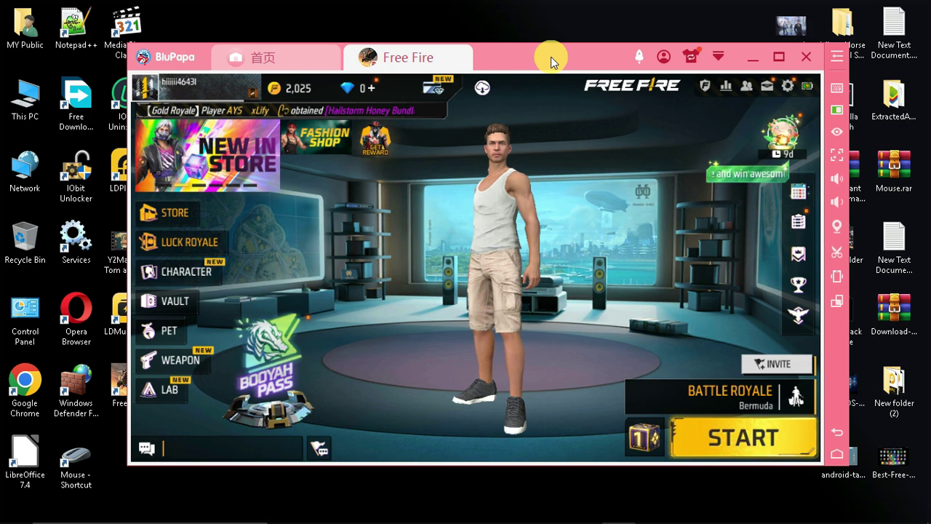
click(806, 56)
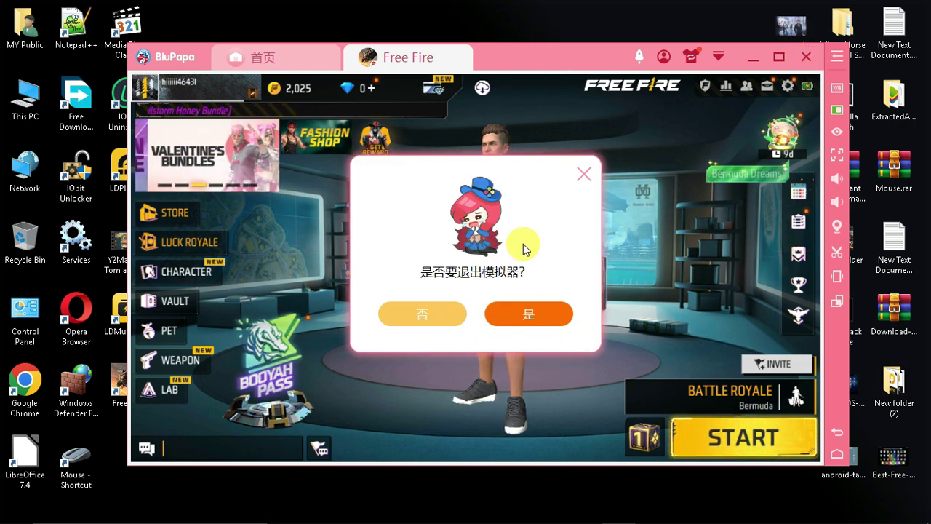
click(529, 313)
drag(308, 332, 342, 264)
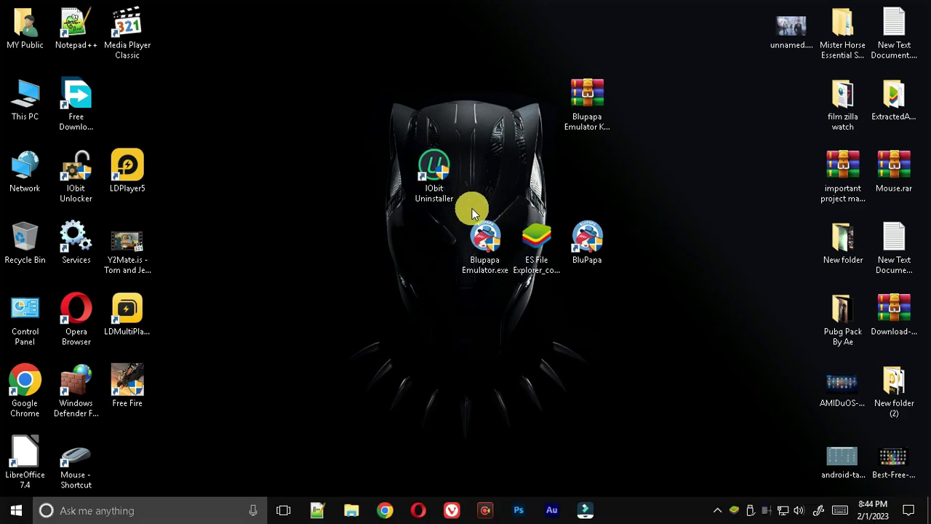
- In IObit Uninstaller, mark BlueStacks App Player and BluPapa and confirm uninstalling both
double_click(433, 168)
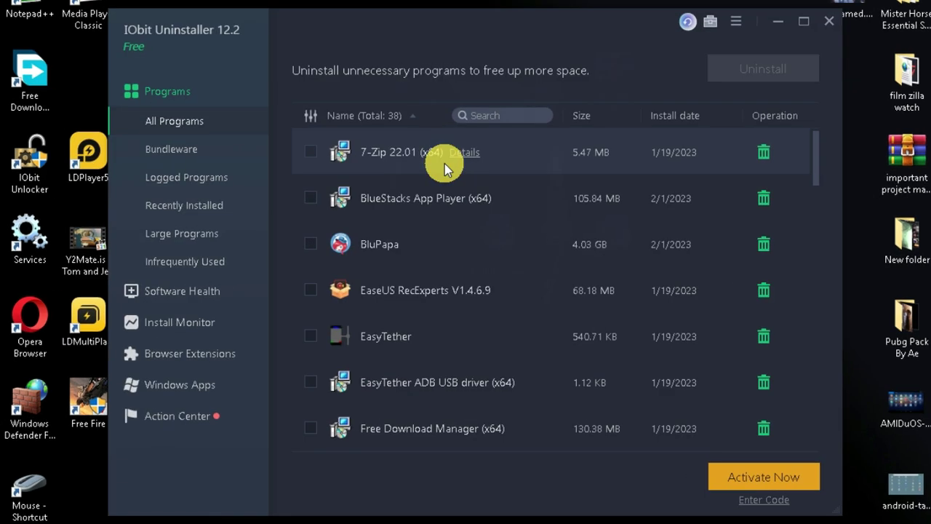
click(311, 198)
scroll(310, 198, down, 1)
click(311, 198)
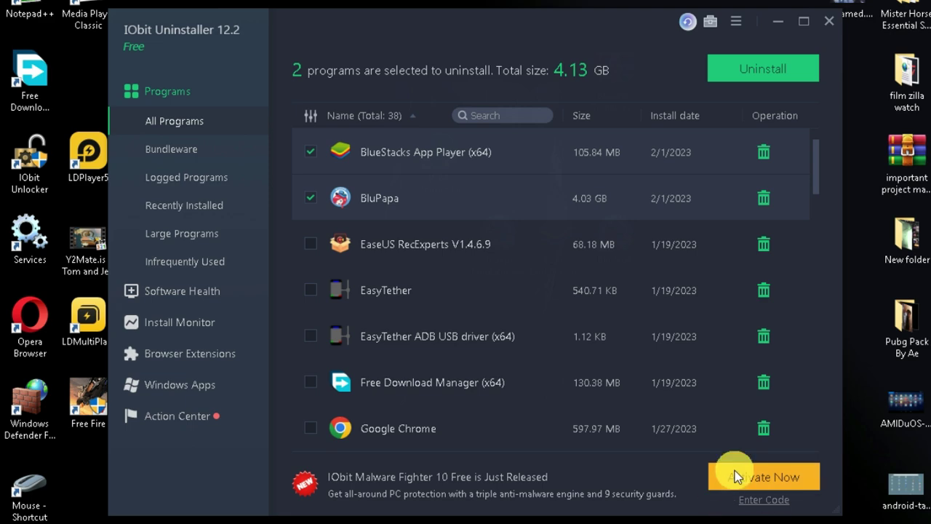
click(748, 67)
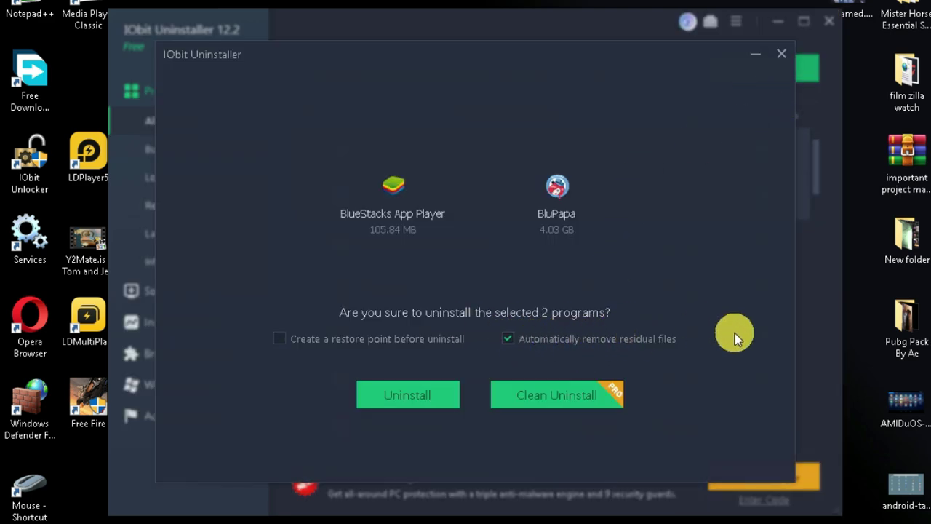
click(415, 393)
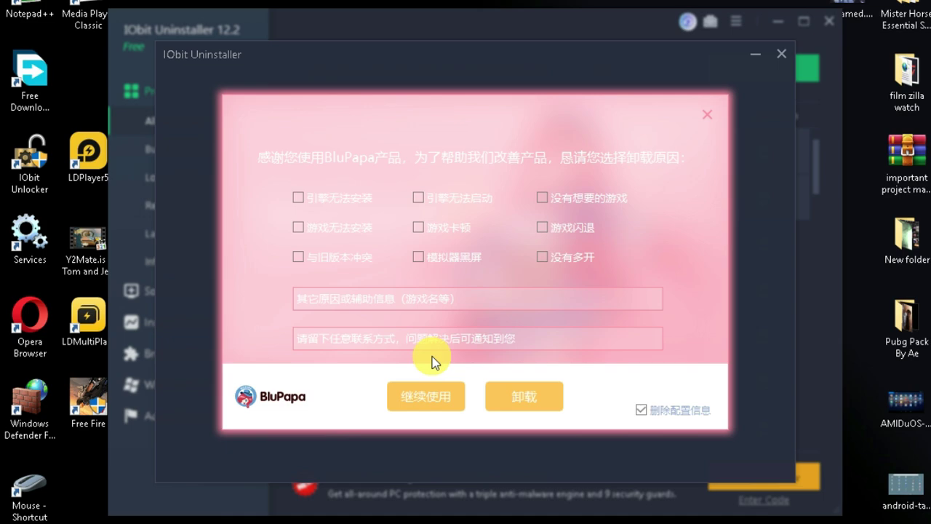
- Complete BluPapa's own uninstaller via 卸载, then close IObit Uninstaller
click(522, 395)
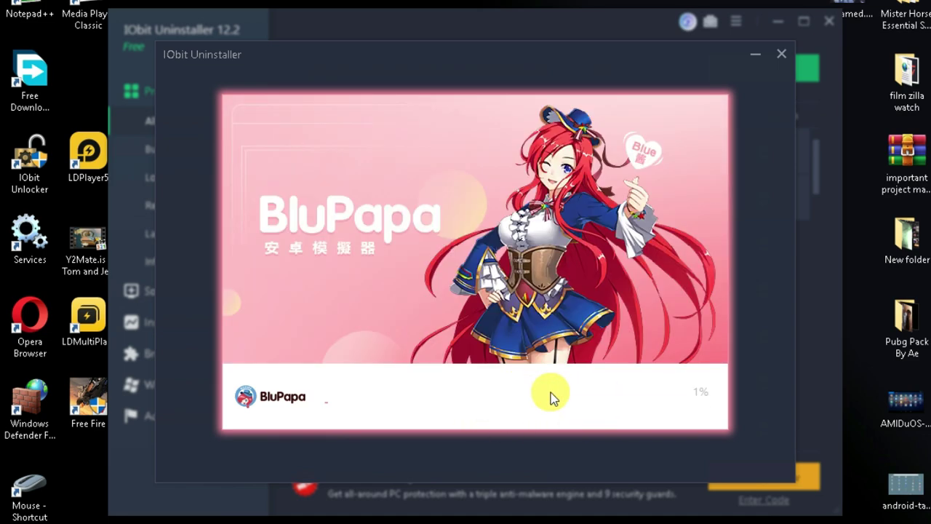
click(658, 396)
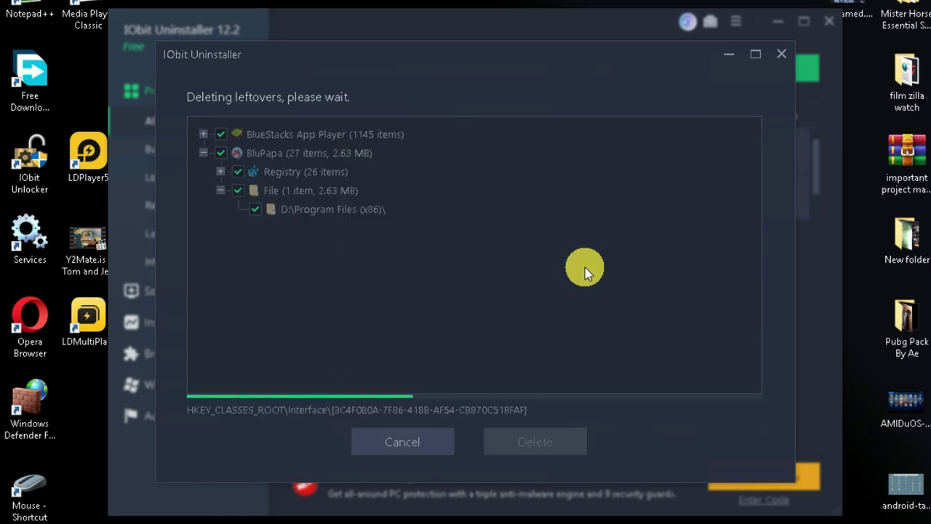
click(479, 409)
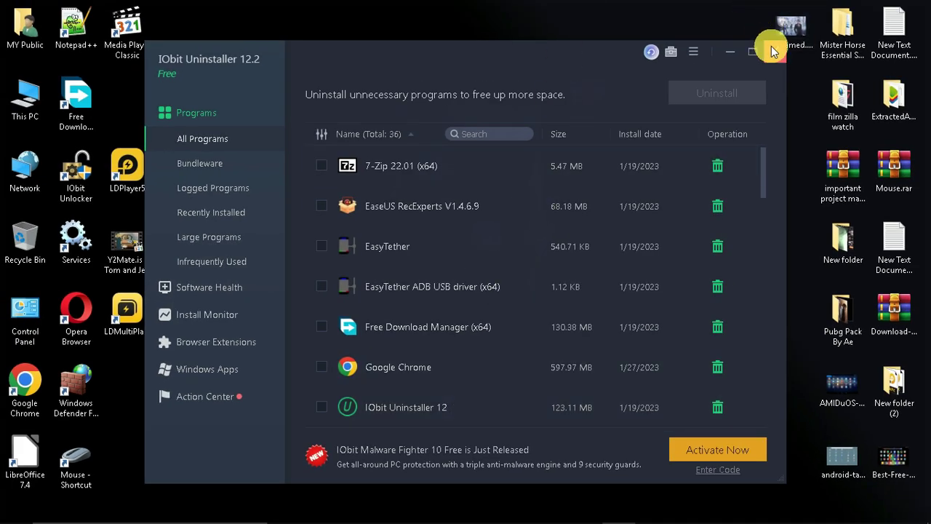
click(773, 51)
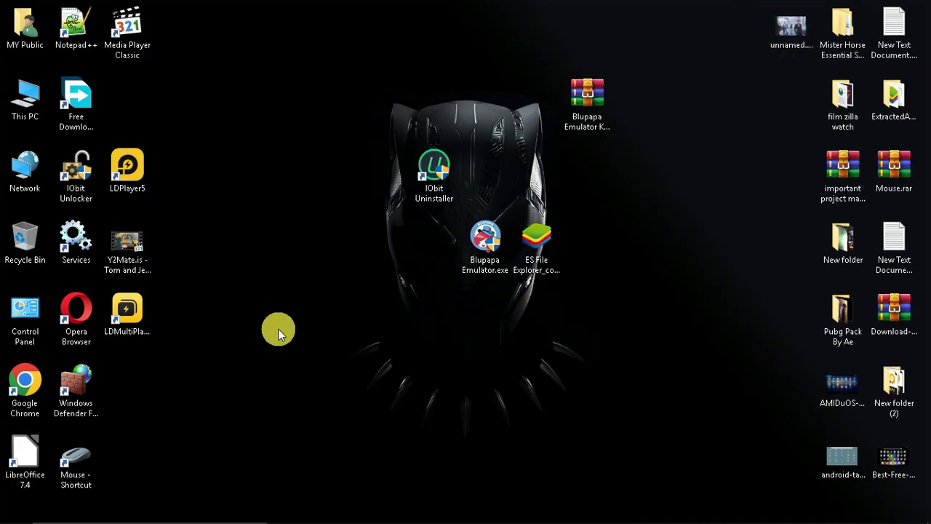
- Open the %appdata% folder from the Run dialog
key(super+r)
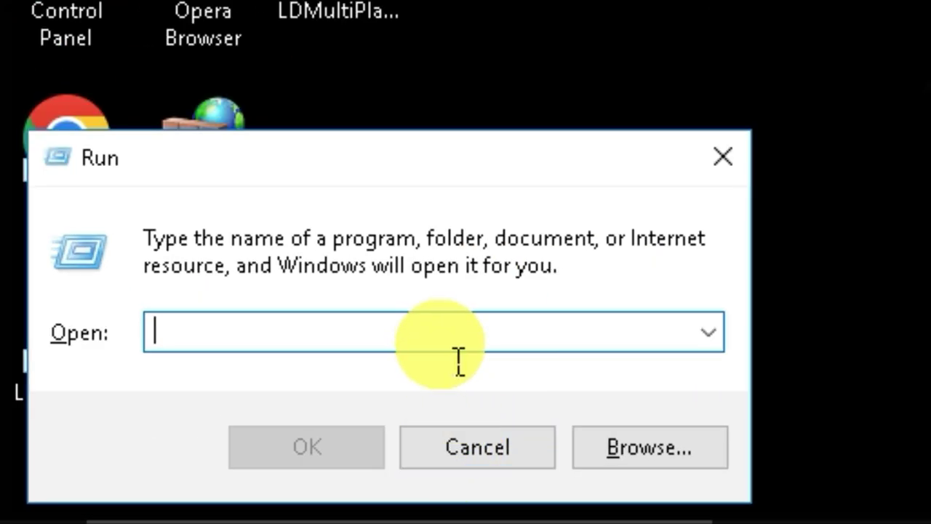
text(%appdata%)
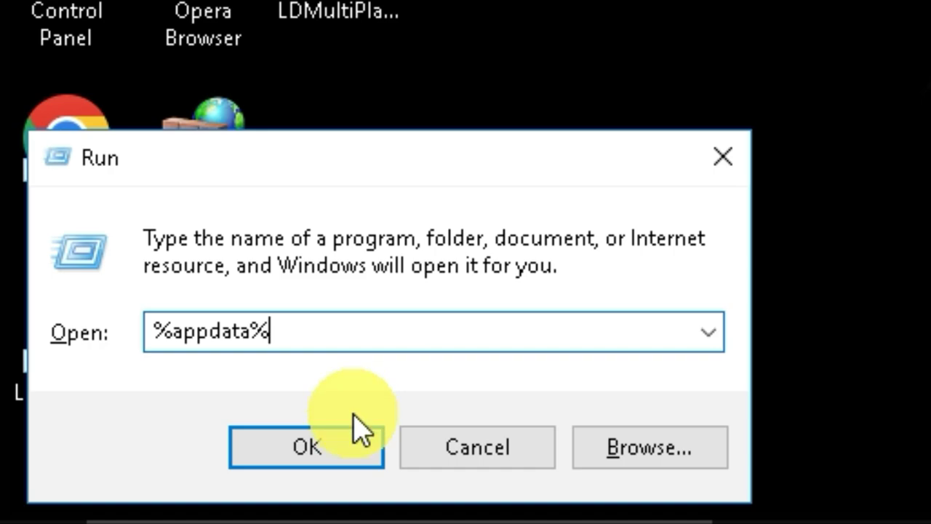
drag(271, 332, 131, 360)
click(337, 442)
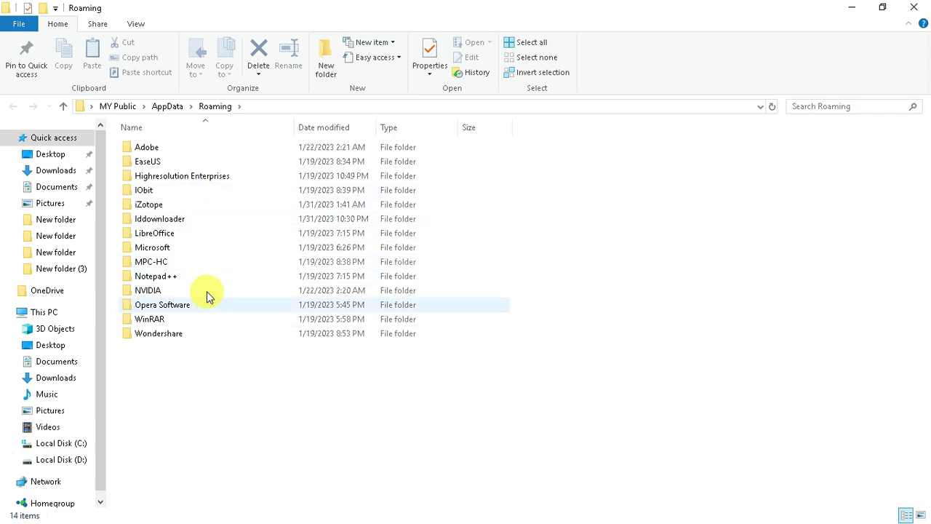
- Go to AppData\Local and start renaming the Bluestacks folder
click(167, 107)
double_click(160, 149)
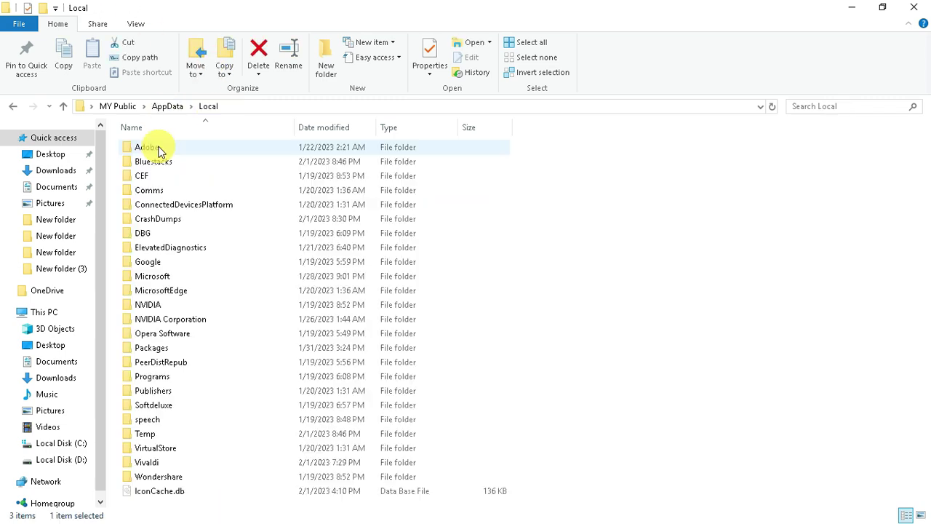
right_click(164, 161)
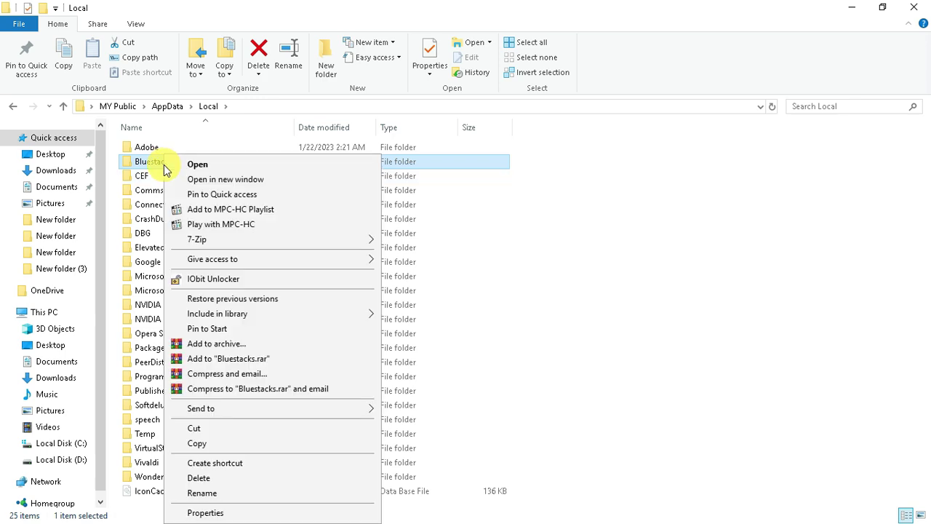
click(202, 492)
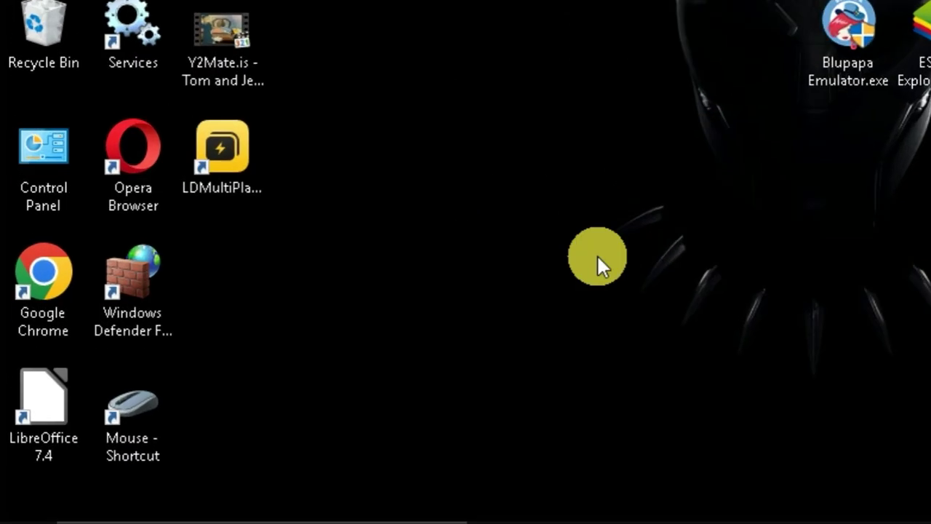
- Launch Registry Editor with regedit and browse HKEY_CURRENT_USER\Software from the B keys
key(super+r)
text(re)
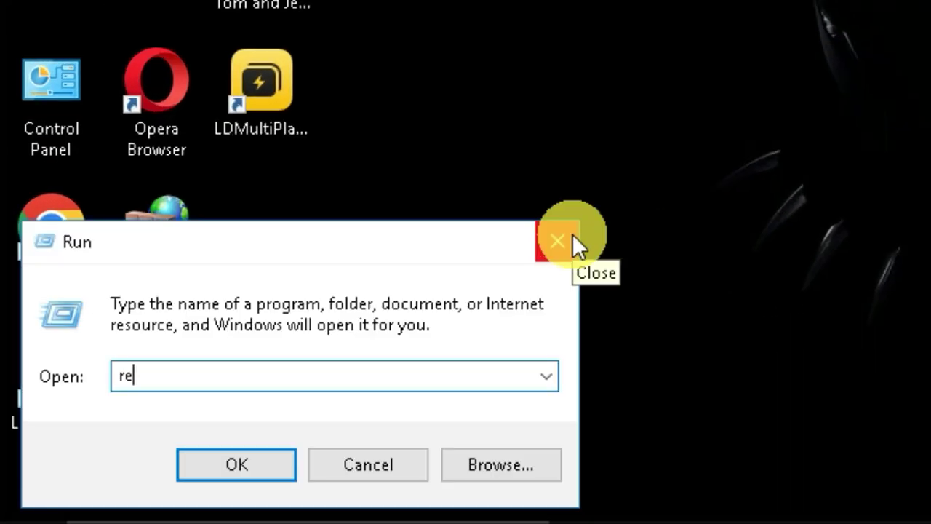
text(gedit)
double_click(159, 393)
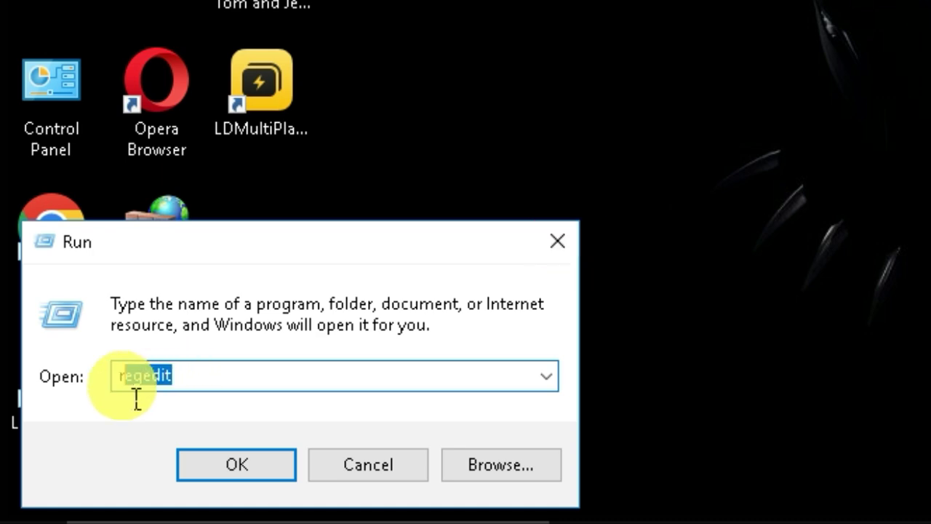
key(Return)
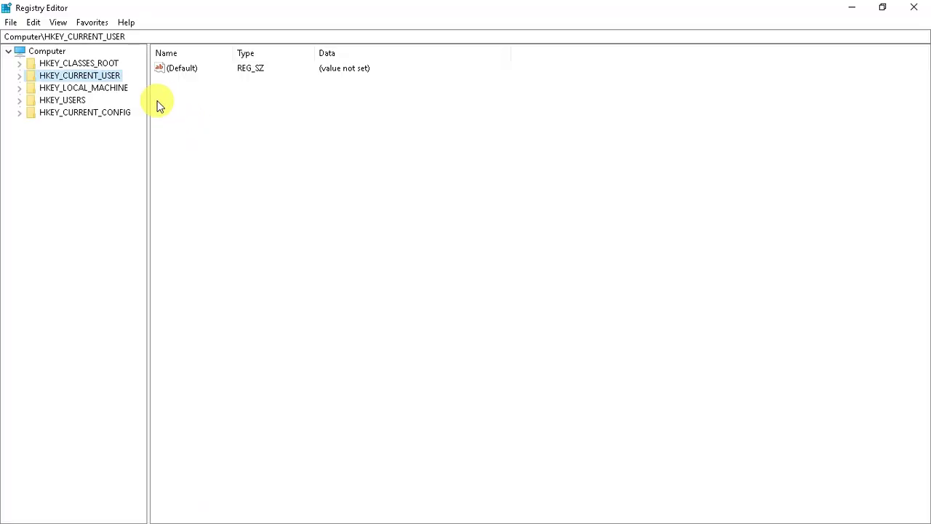
click(19, 77)
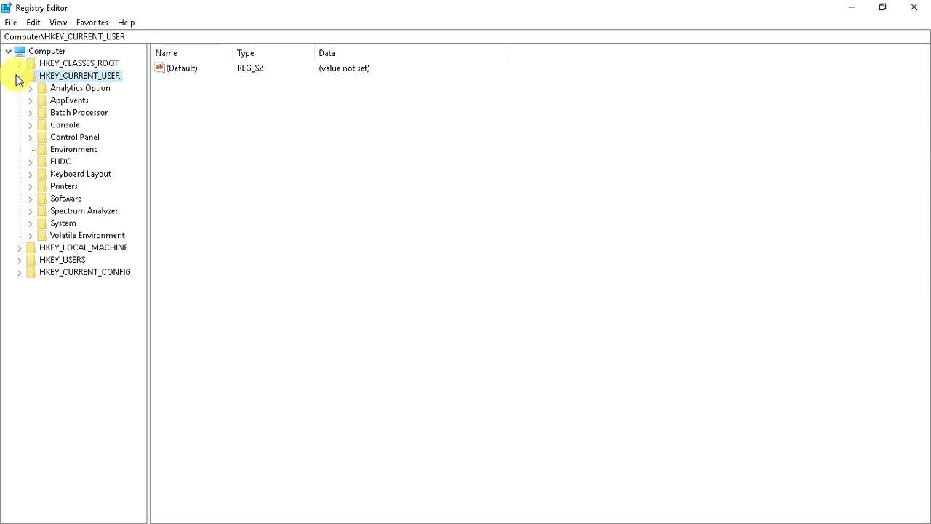
double_click(56, 200)
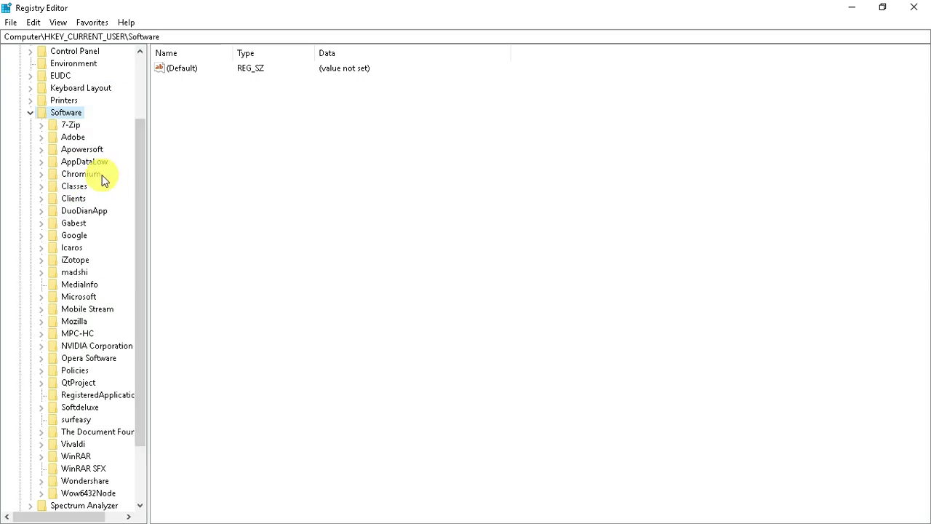
key(b)
scroll(139, 168, down, 1)
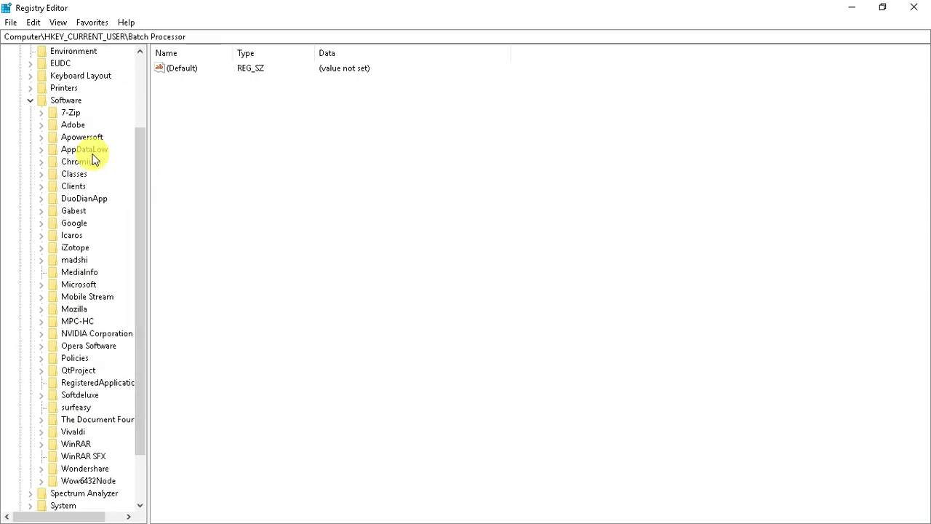
scroll(75, 218, down, 1)
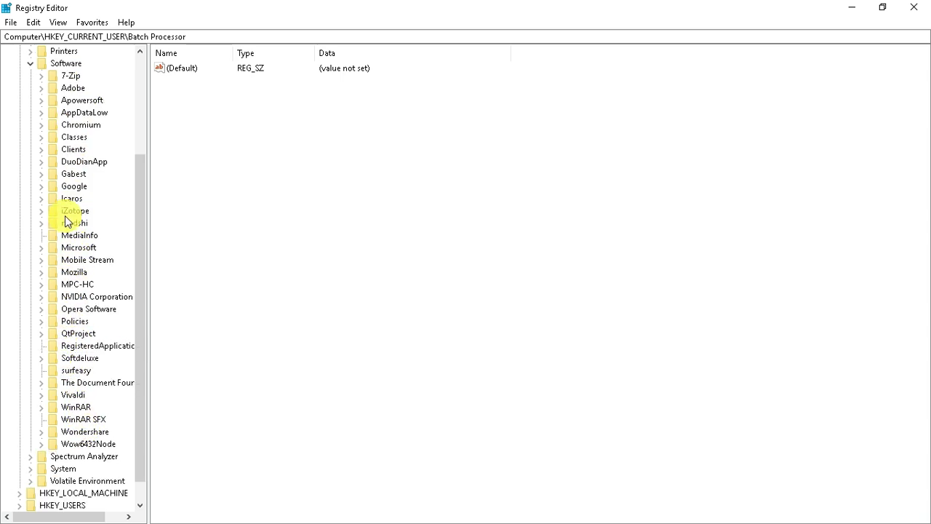
- Check HKEY_LOCAL_MACHINE\SOFTWARE for leftover keys, then close Registry Editor
key(Left)
key(Left)
key(Left)
key(Left)
click(71, 88)
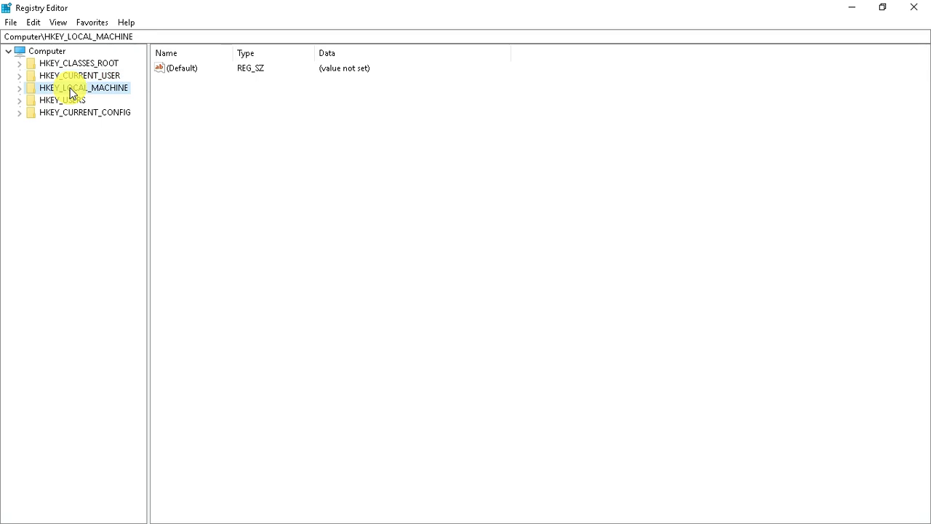
double_click(71, 88)
double_click(73, 149)
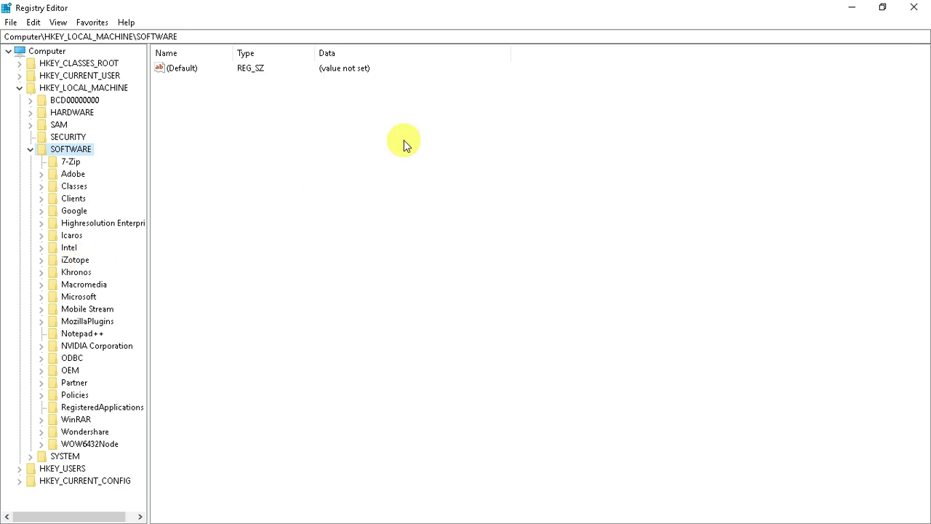
click(914, 7)
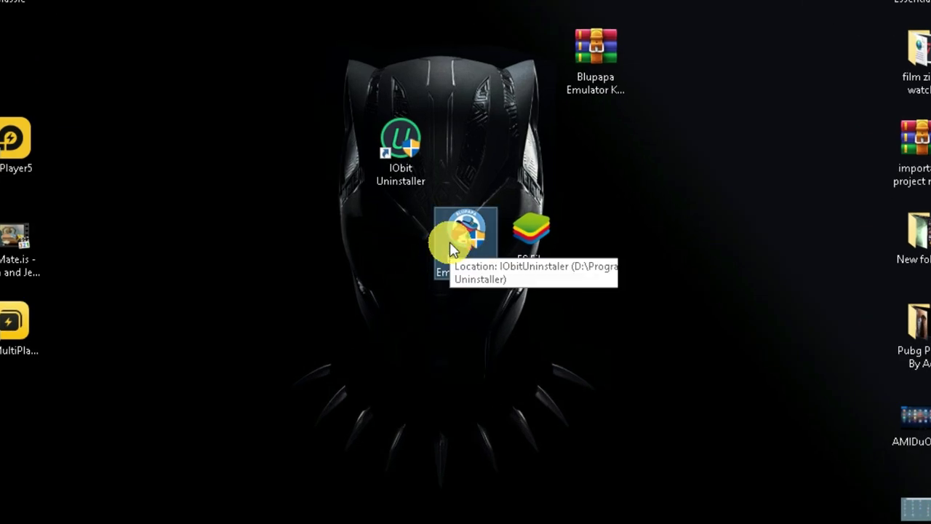
- Run Blupapa Emulator.exe, choose custom install and select the D:\Program Files (x86)\BluestacksJPG path
mouse_move(449, 242)
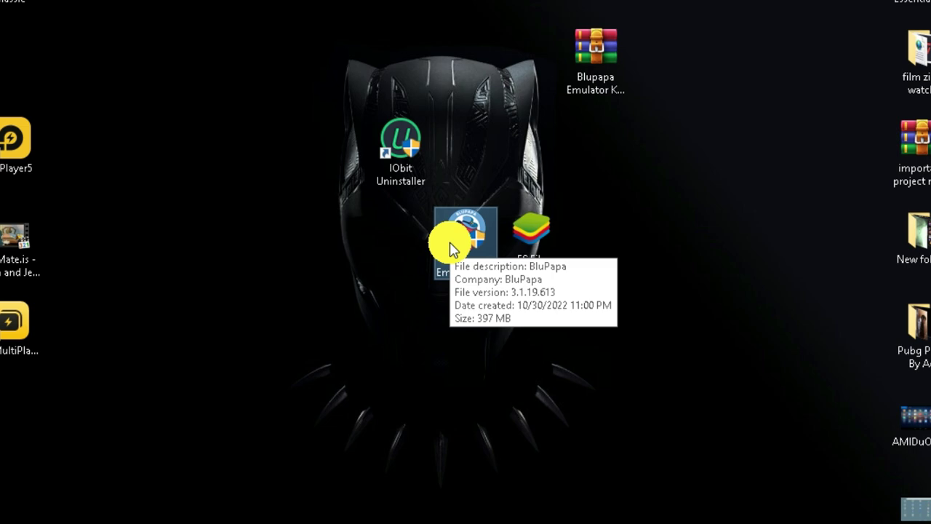
double_click(450, 242)
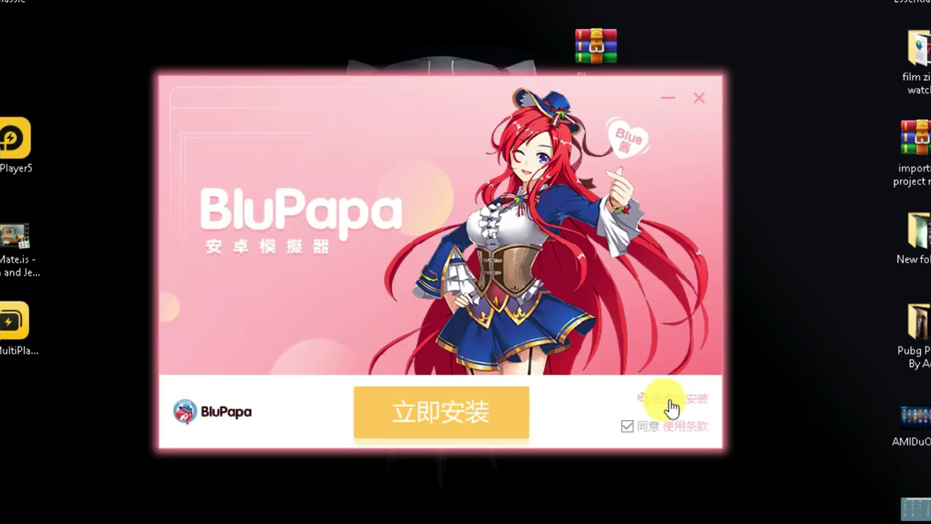
click(645, 400)
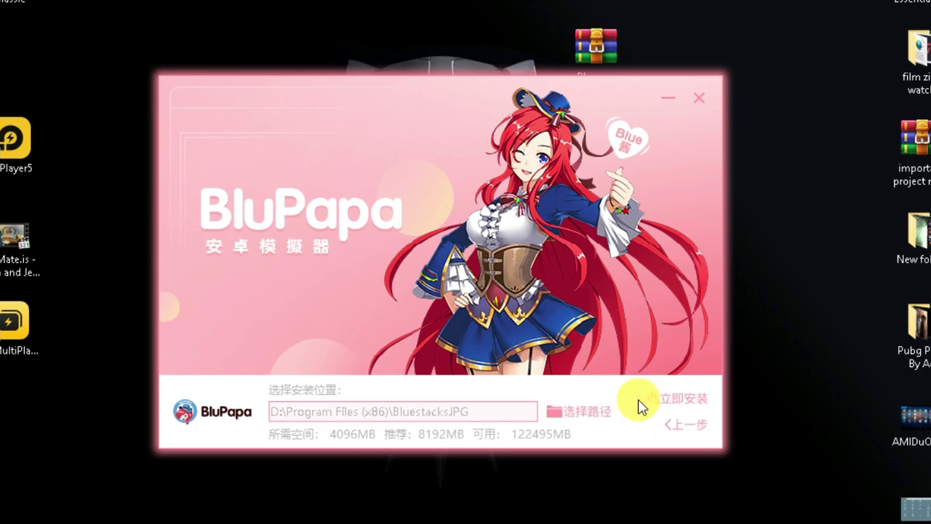
click(411, 414)
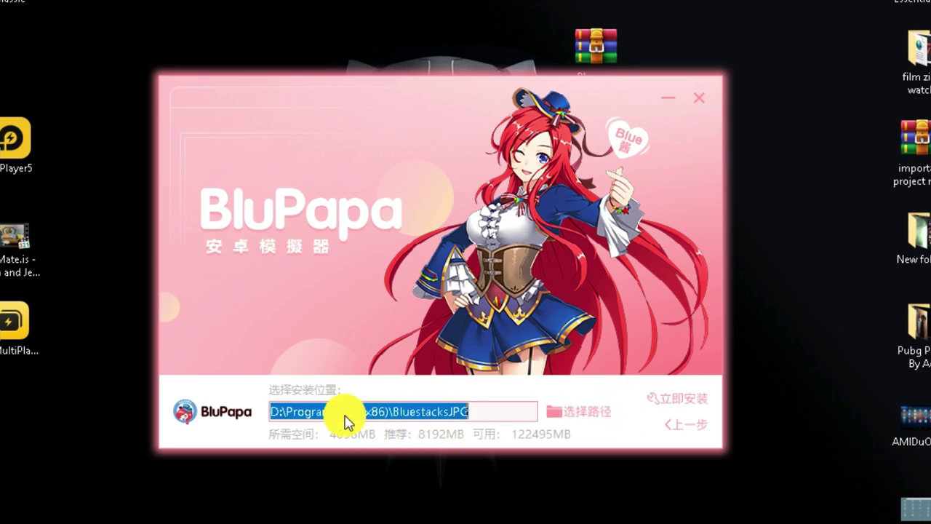
click(270, 411)
drag(468, 412, 285, 420)
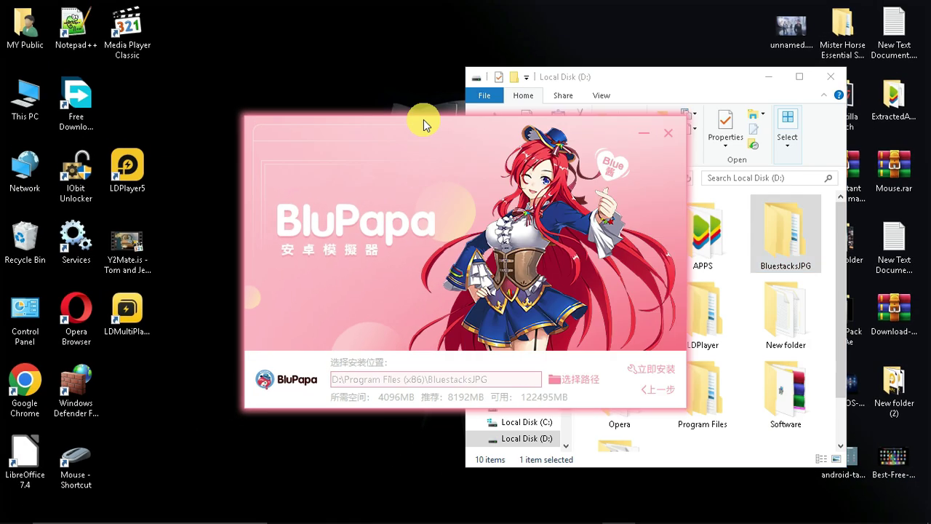
- Compare the BluestacksJPG install path with drive D: in Explorer and reselect its folder part
drag(424, 121, 300, 124)
click(241, 370)
drag(666, 76, 666, 81)
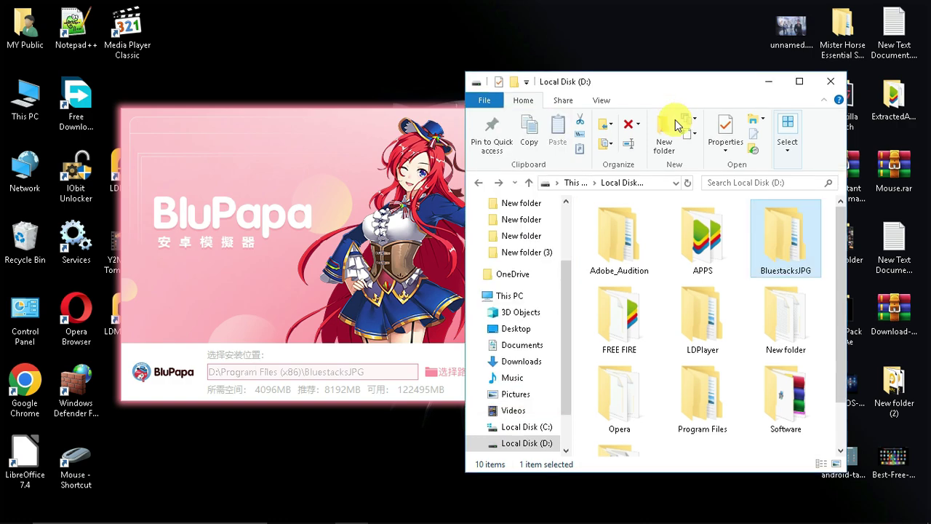
click(648, 183)
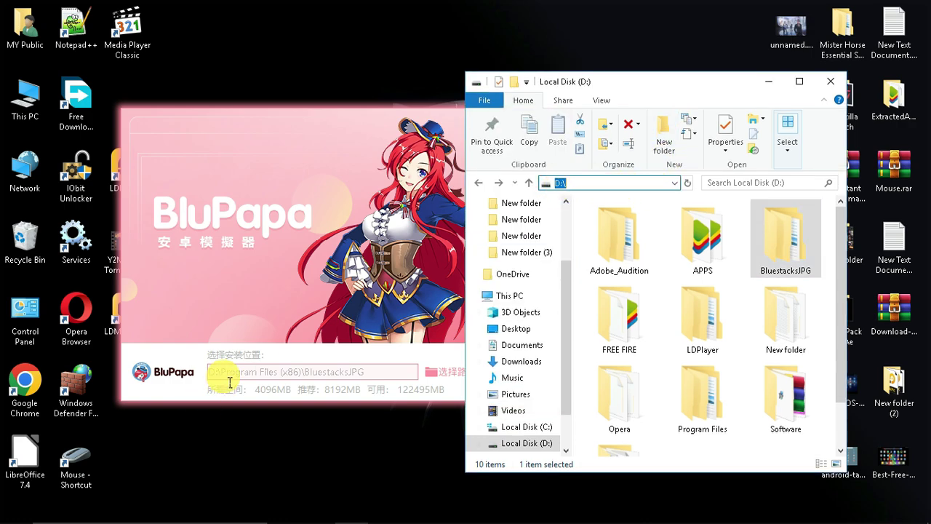
click(833, 351)
drag(840, 369, 842, 410)
drag(361, 376, 305, 378)
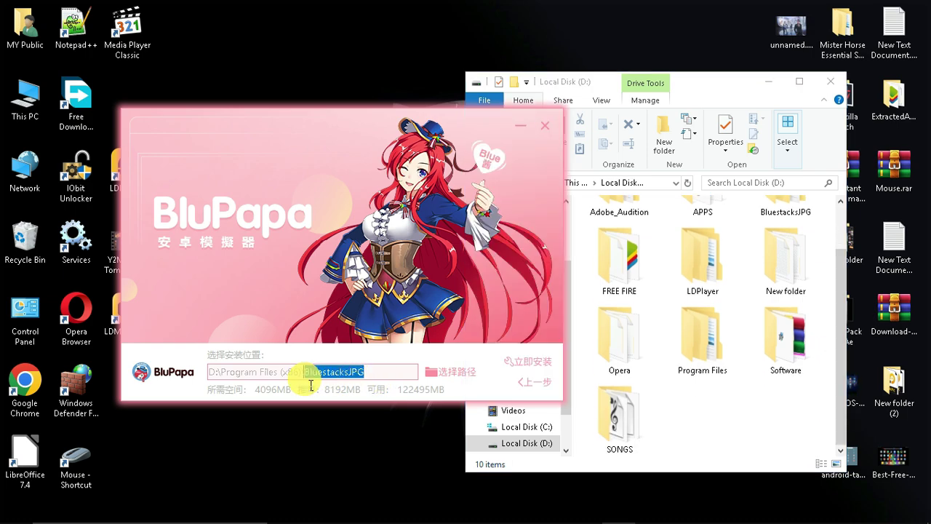
click(217, 379)
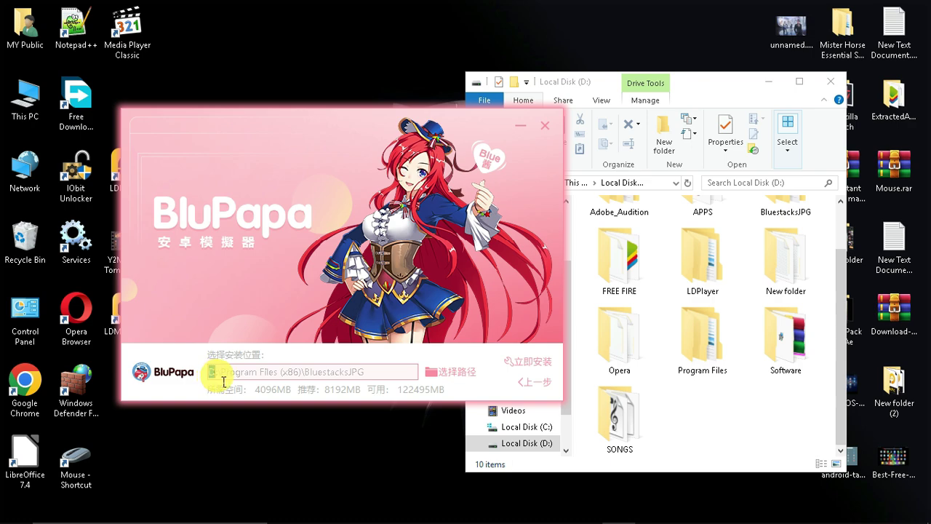
drag(361, 372, 209, 374)
- Install BluPapa with 立即安装, close the finished installer, and move the keymapping fix archive
drag(371, 121, 550, 121)
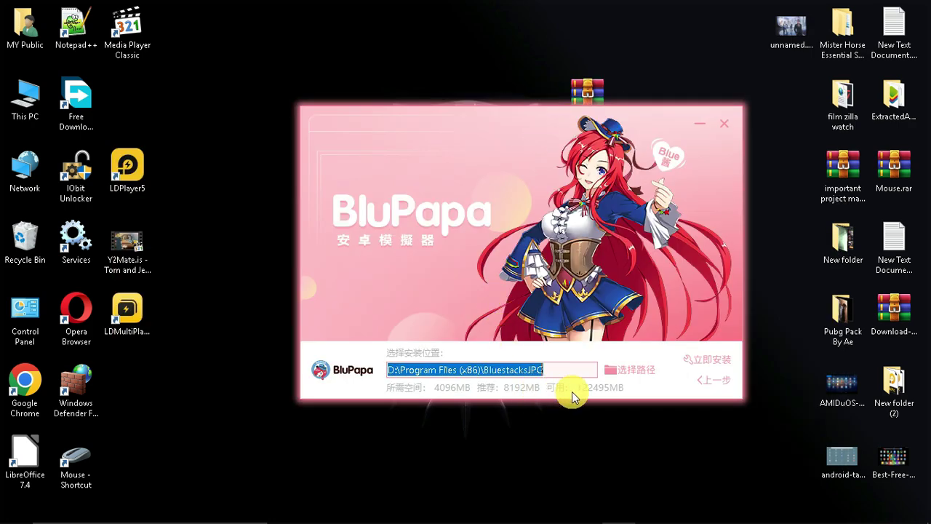
click(702, 358)
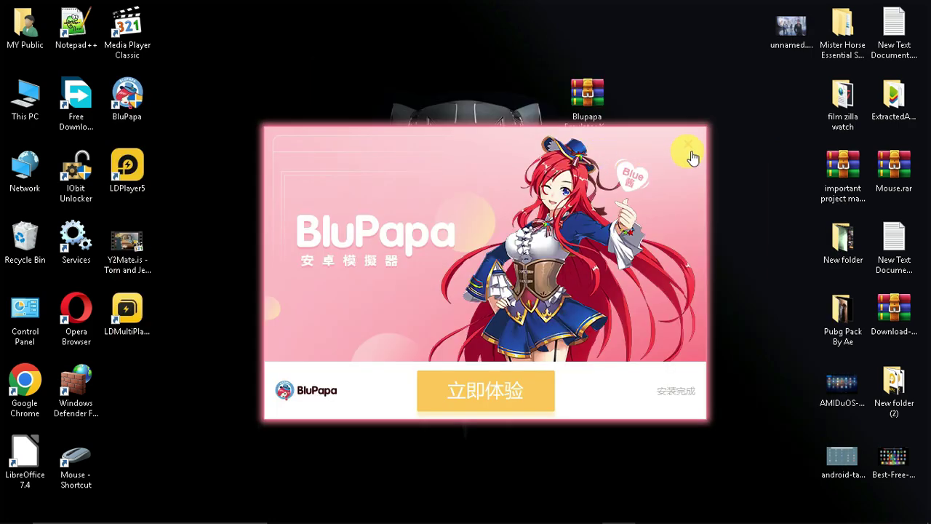
click(688, 147)
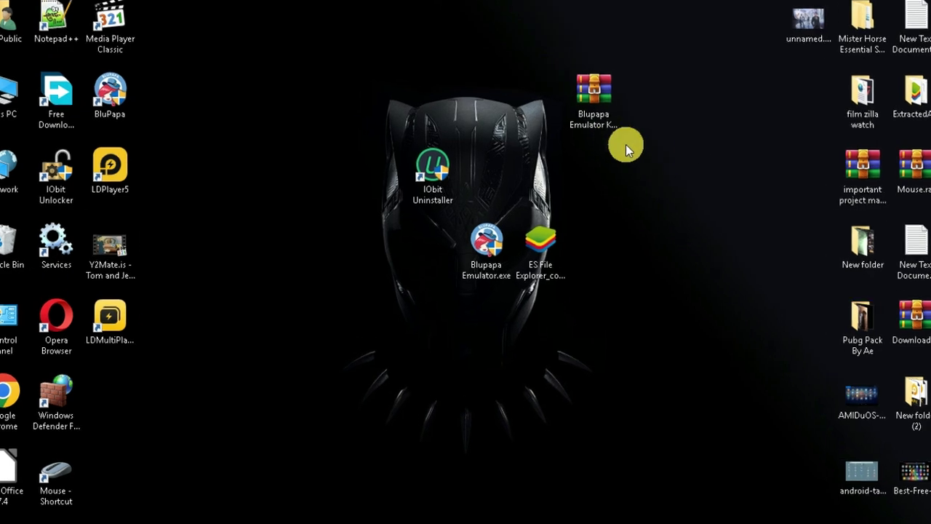
drag(673, 190, 664, 320)
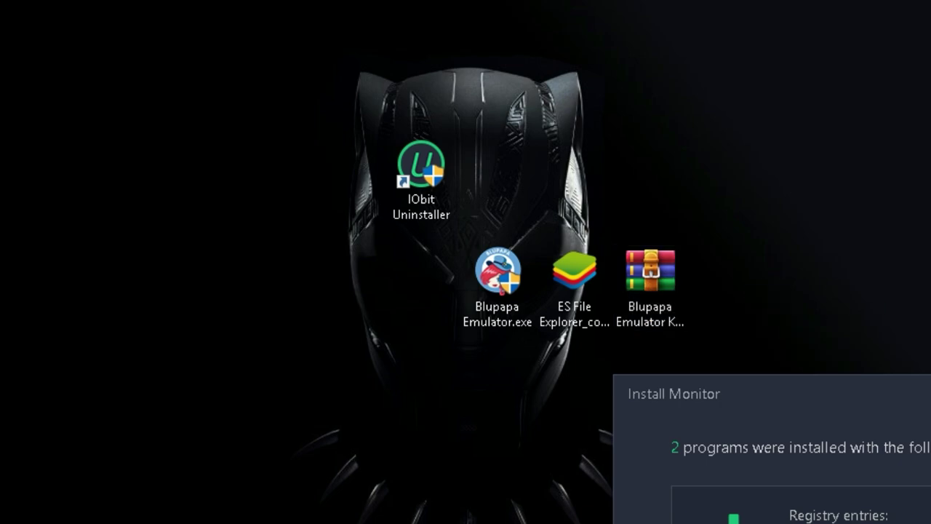
- Extract the Keymapping Fix archive's folder to the desktop, entering the archive password
double_click(654, 314)
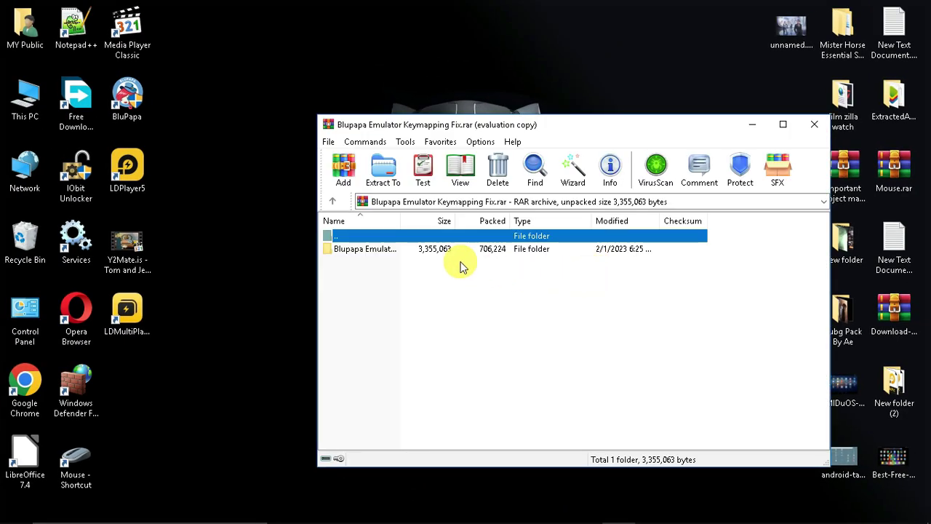
drag(461, 255, 598, 75)
text(123)
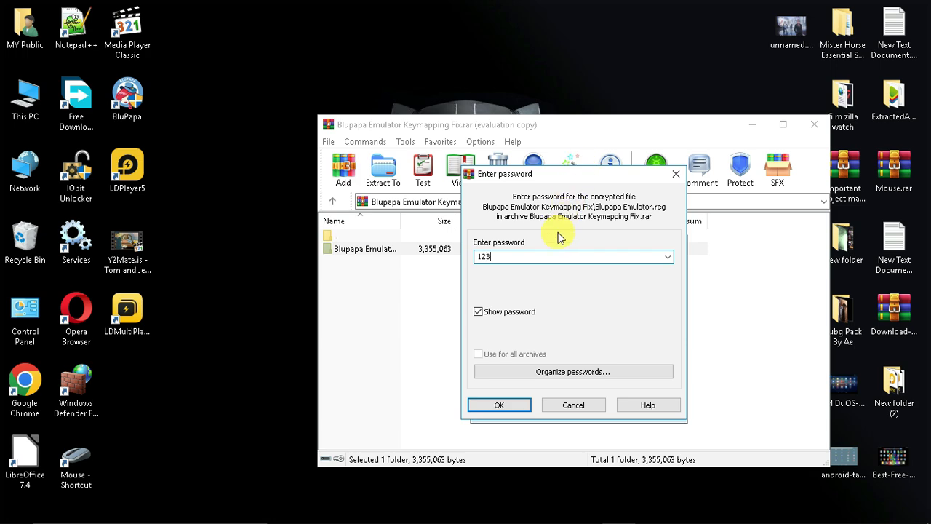
click(502, 408)
click(501, 403)
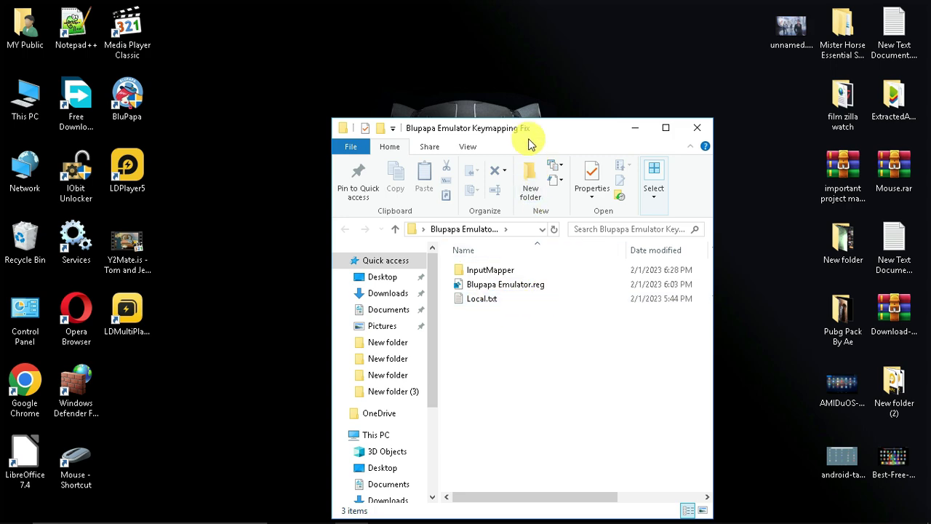
- Center the Keymapping Fix folder and create New Text Document.txt, opening it in Notepad
ctrl+scroll(557, 340, up, 4)
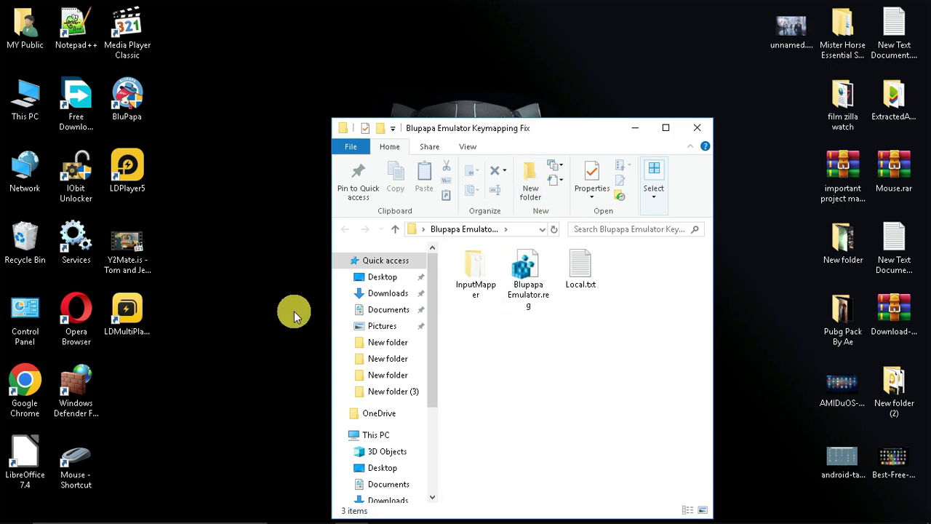
drag(520, 130, 712, 139)
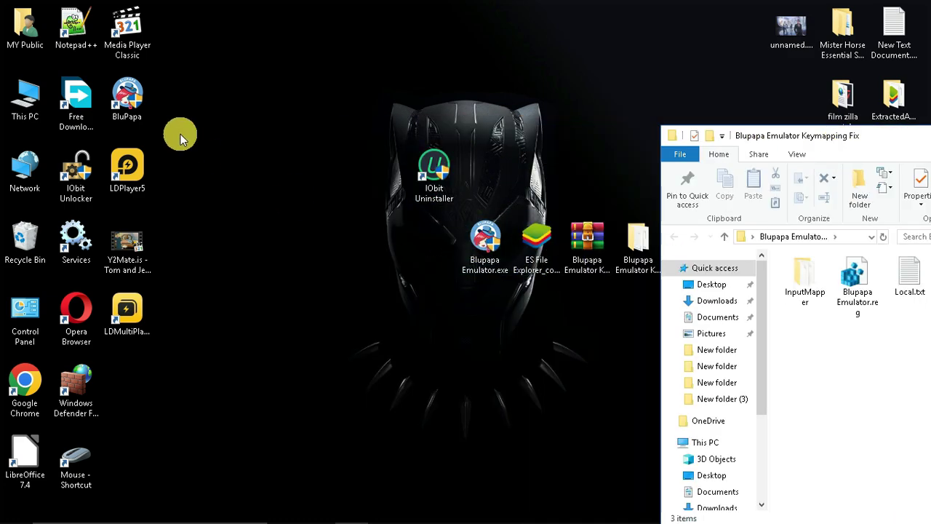
drag(773, 138, 381, 129)
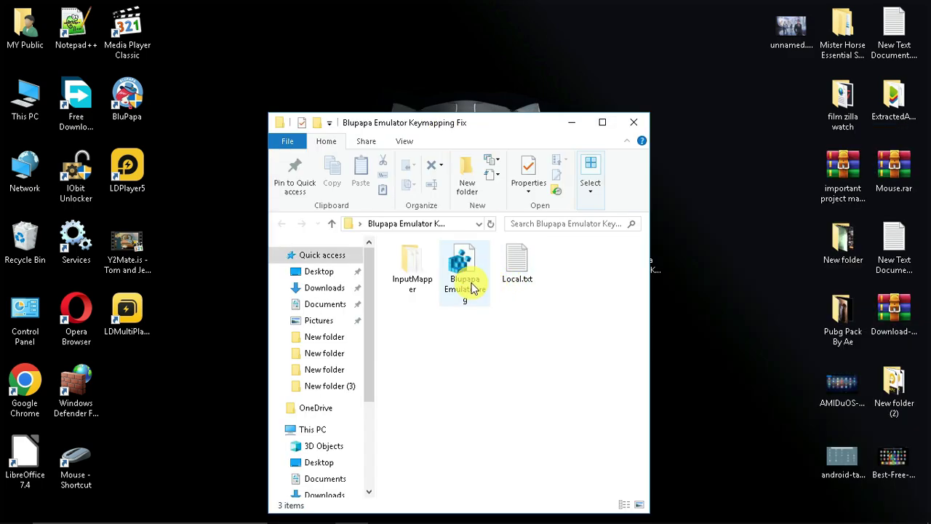
right_click(476, 292)
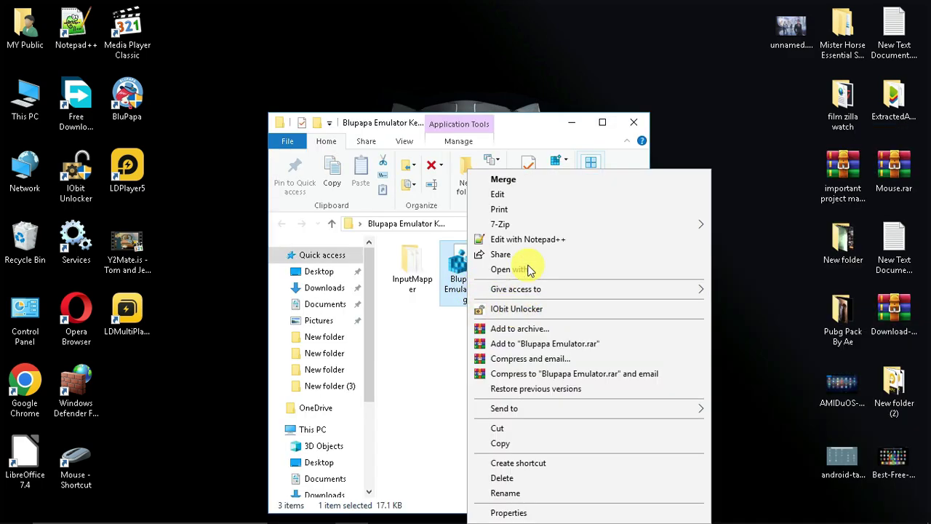
click(500, 380)
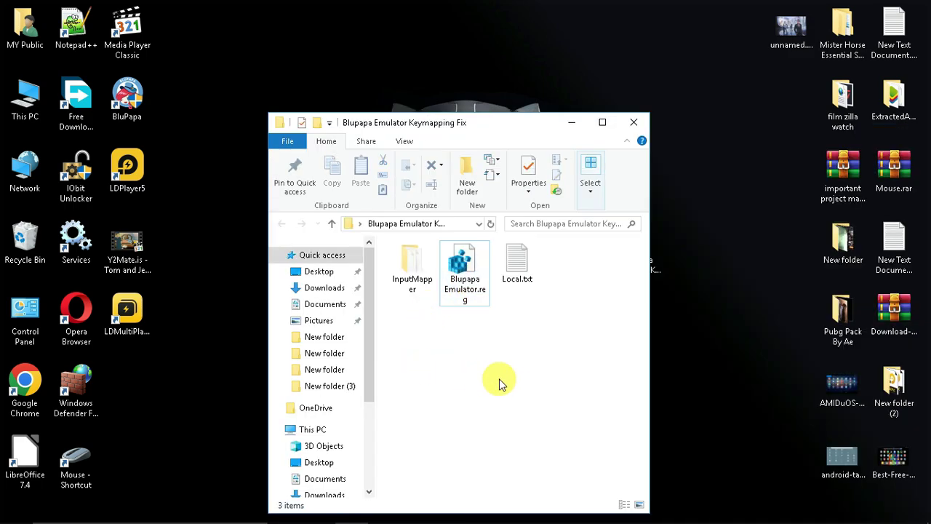
right_click(510, 379)
mouse_move(546, 352)
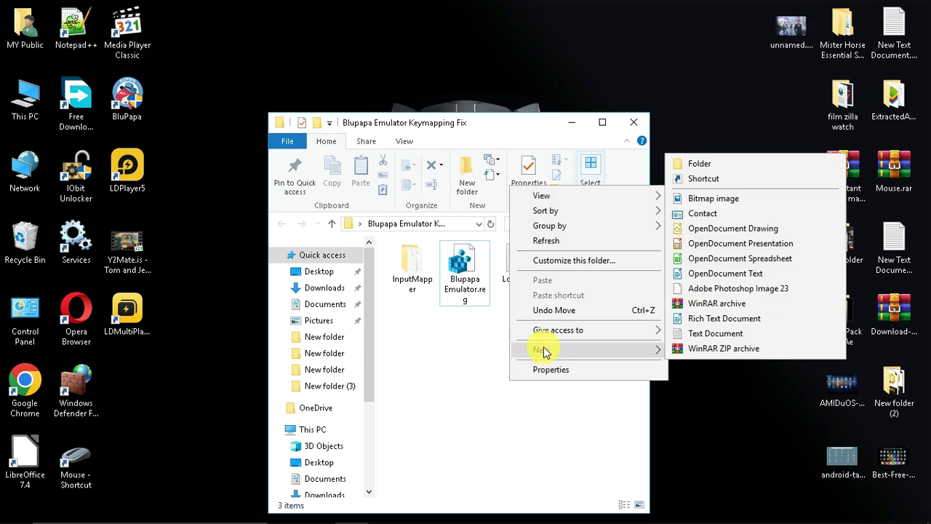
click(703, 334)
double_click(560, 265)
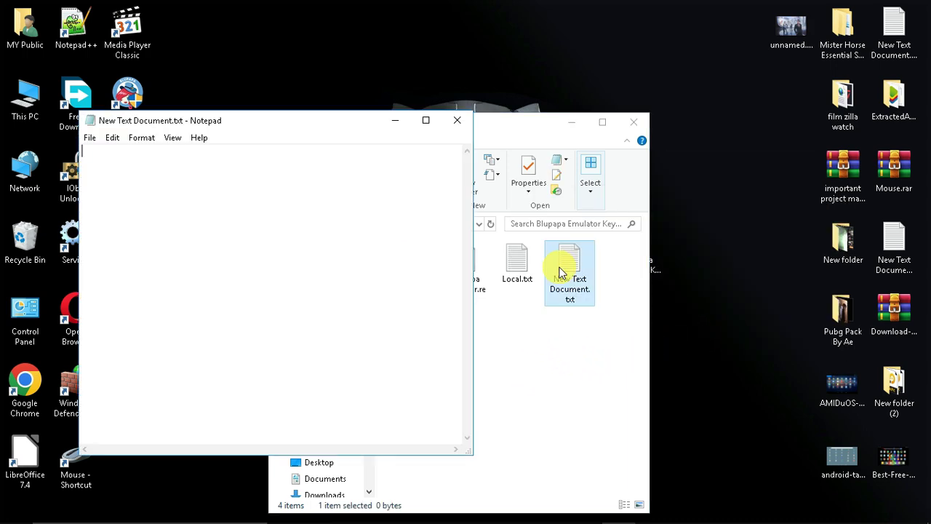
- Drag Blupapa Emulator.reg into the Notepad window to load its contents
drag(265, 113, 641, 175)
click(447, 270)
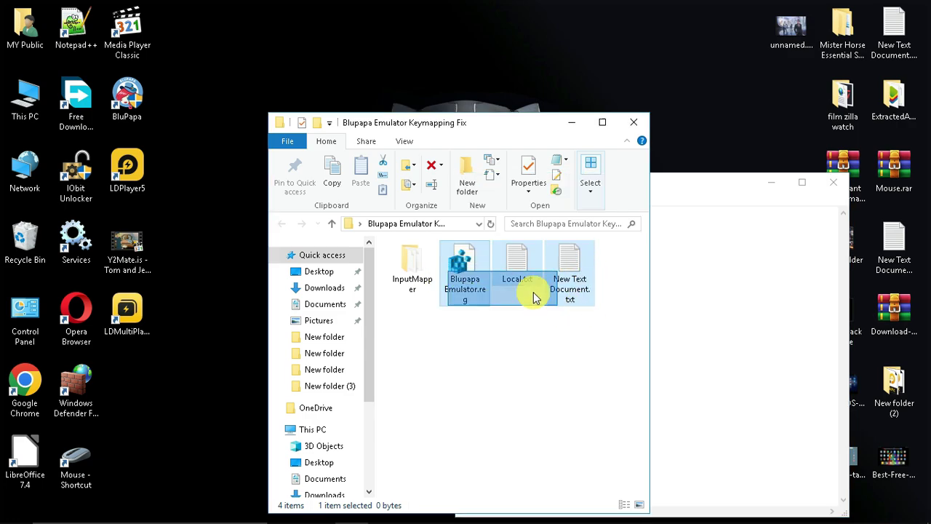
drag(465, 273, 769, 308)
- Open Blupapa Emulator.reg in Notepad++ and close the garbled Notepad window
click(742, 299)
scroll(769, 308, down, 4)
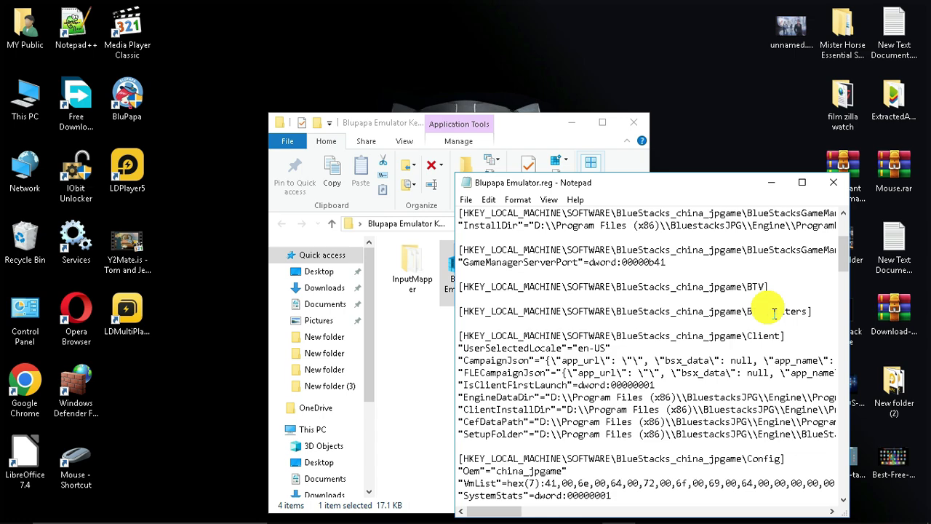
scroll(842, 484, up, 2)
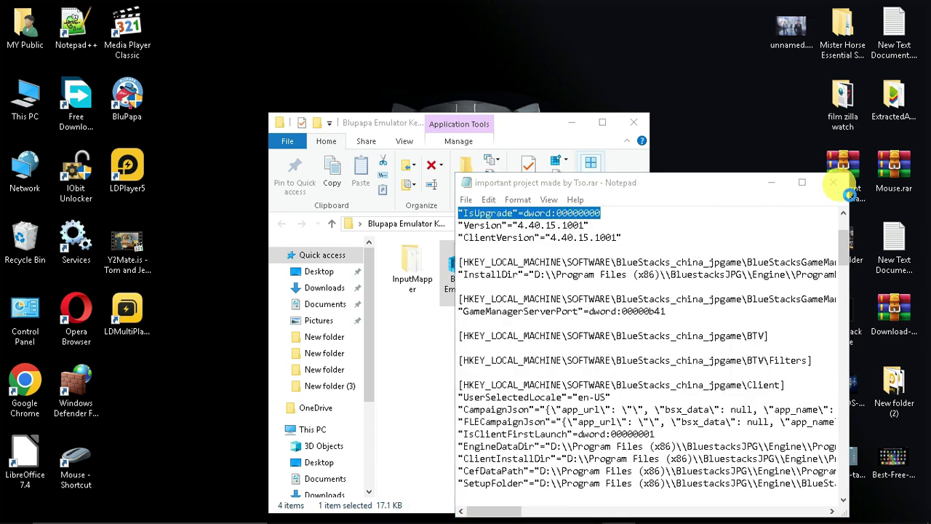
click(462, 279)
right_click(458, 279)
click(496, 250)
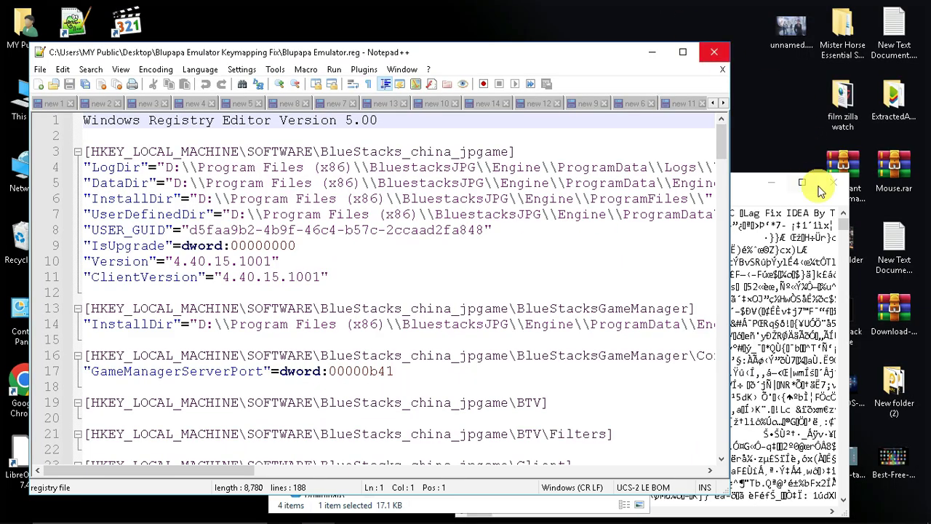
click(819, 187)
double_click(497, 52)
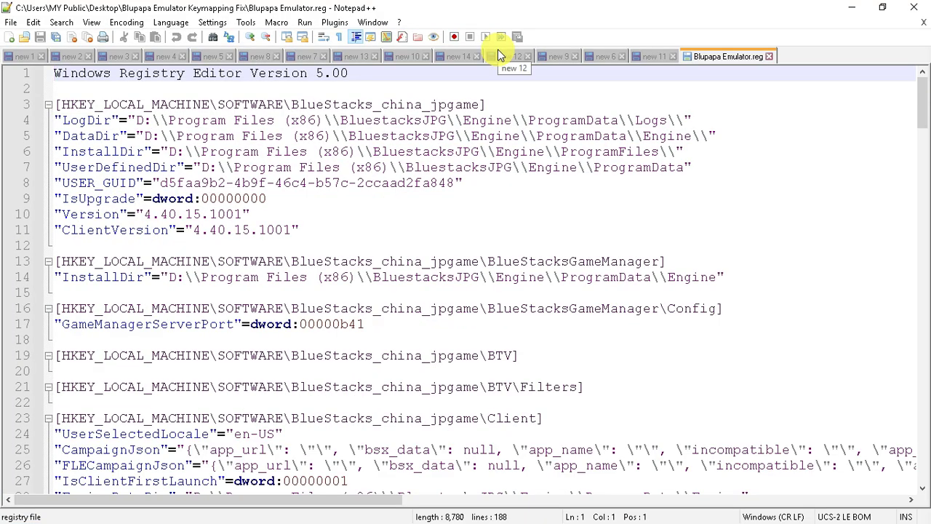
double_click(374, 7)
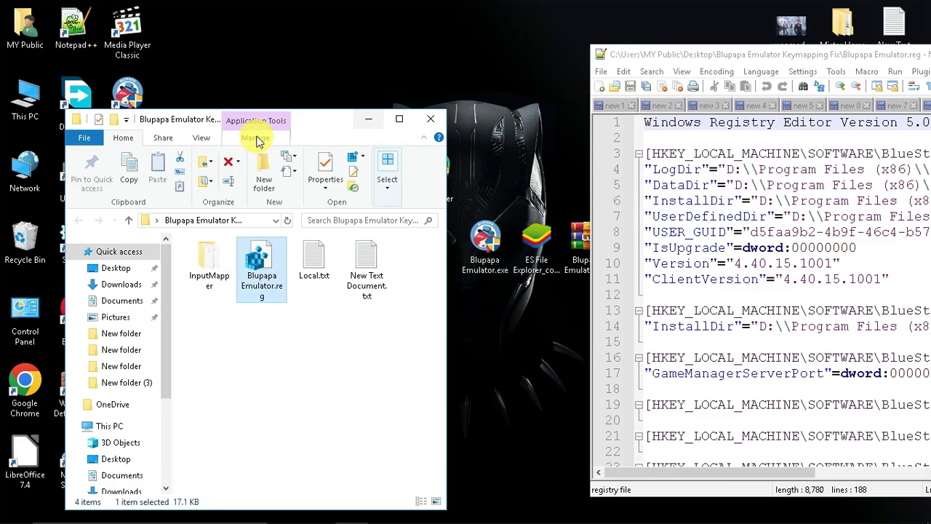
- Open BluPapa's file location and compare D:\Program Files (x86)\BluestacksJPG with the .reg path
click(398, 121)
right_click(135, 102)
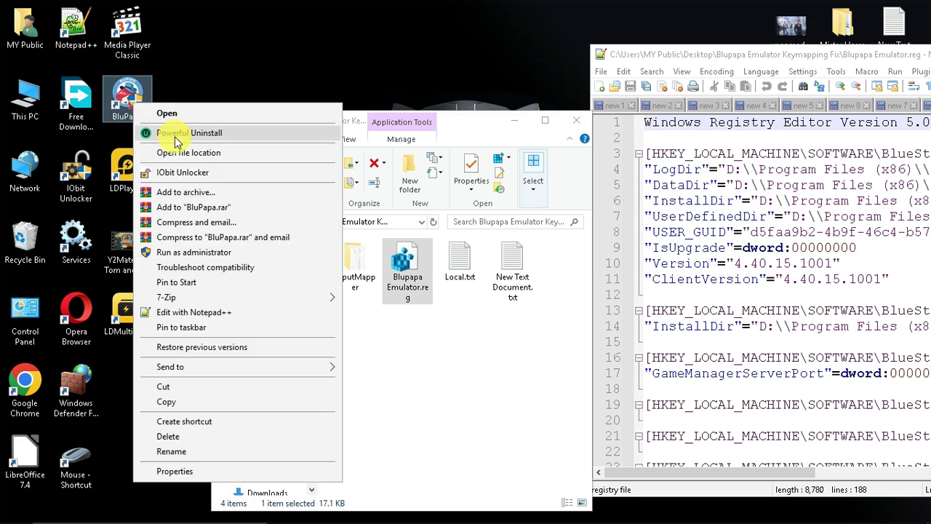
click(185, 152)
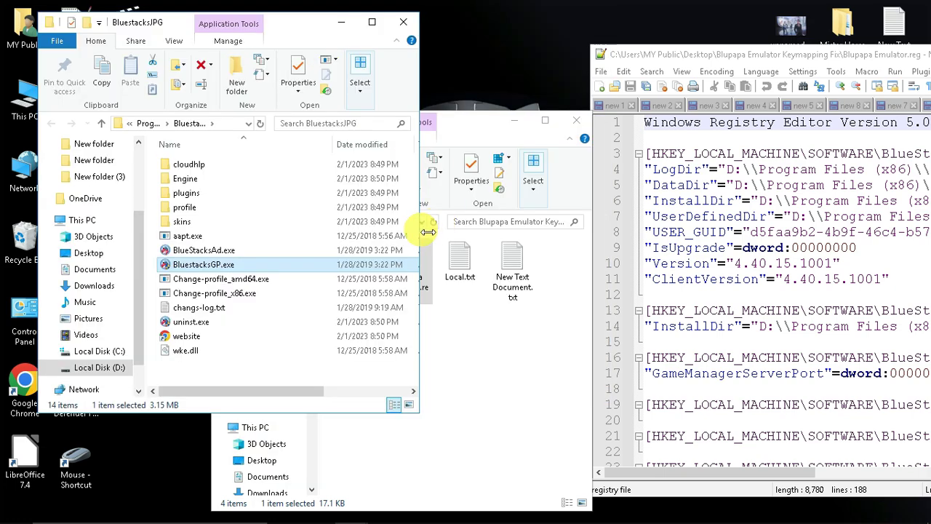
drag(428, 231, 637, 233)
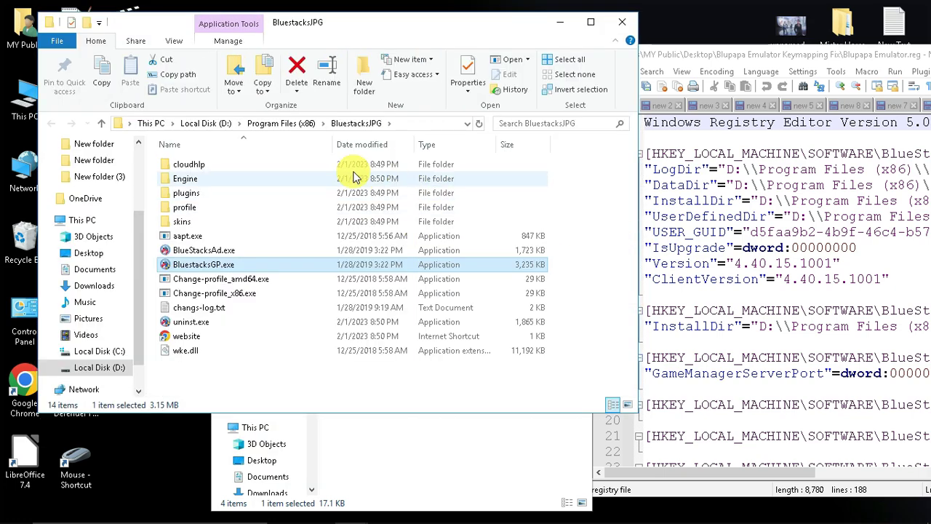
click(412, 124)
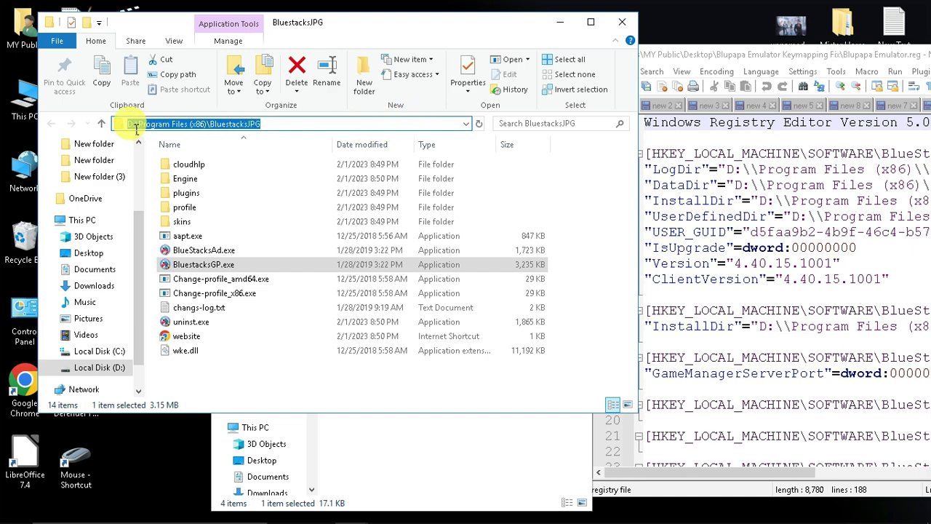
drag(130, 126, 208, 133)
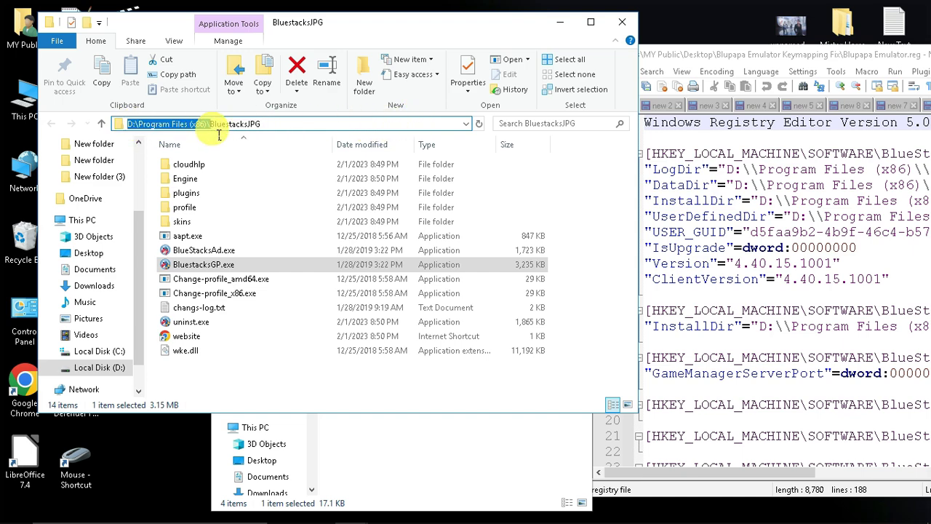
drag(790, 56, 594, 50)
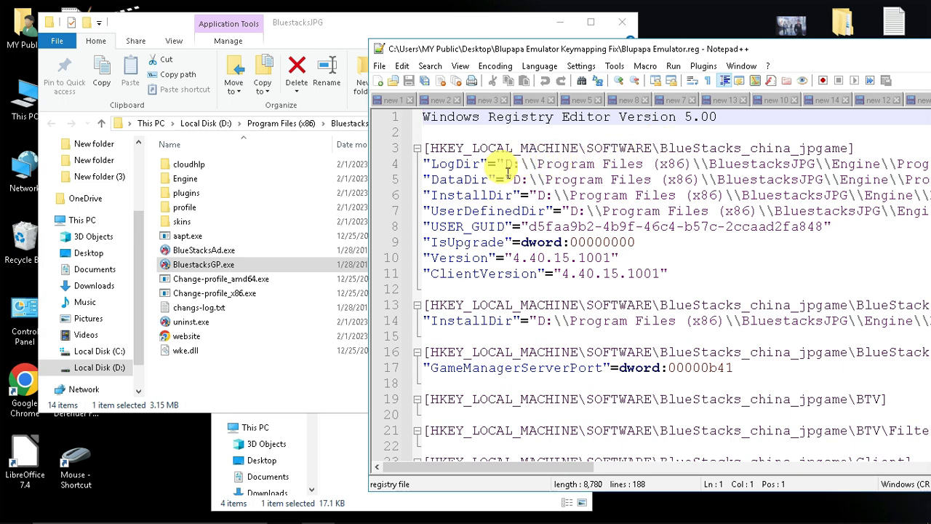
drag(508, 168, 815, 167)
- Browse Program Files (x86) on drives C: and D:, then close the folder window
double_click(102, 123)
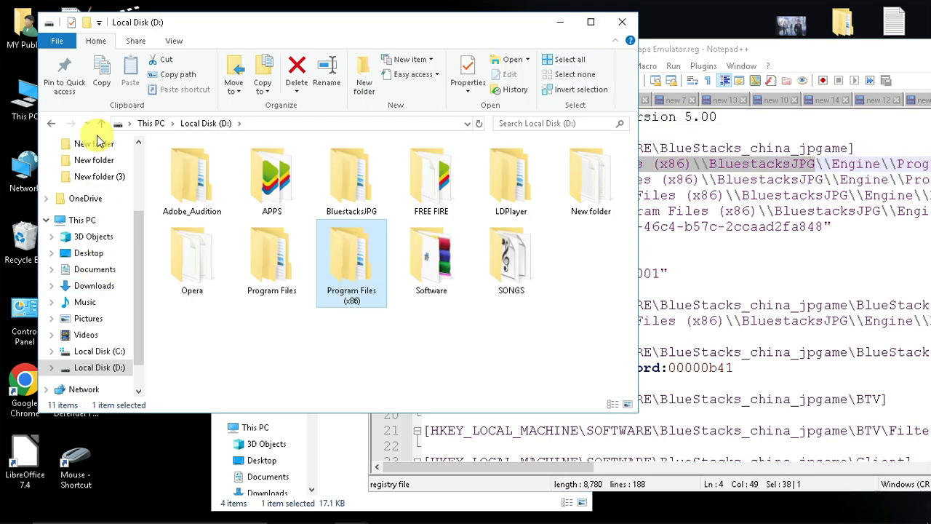
click(104, 351)
click(298, 127)
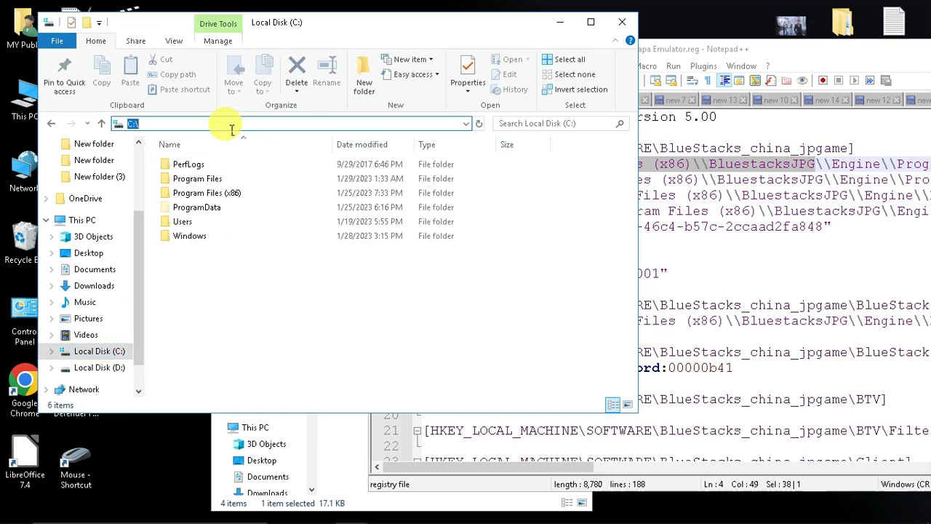
double_click(211, 193)
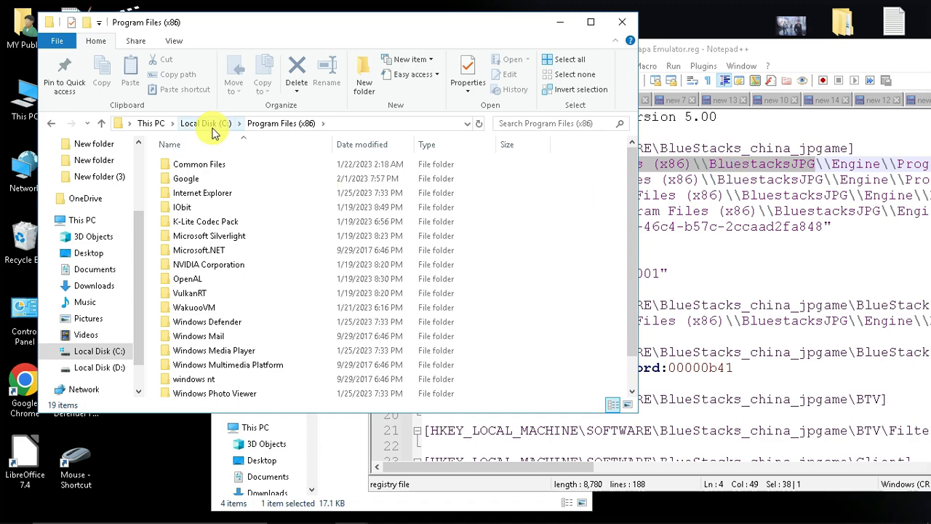
click(51, 123)
click(51, 122)
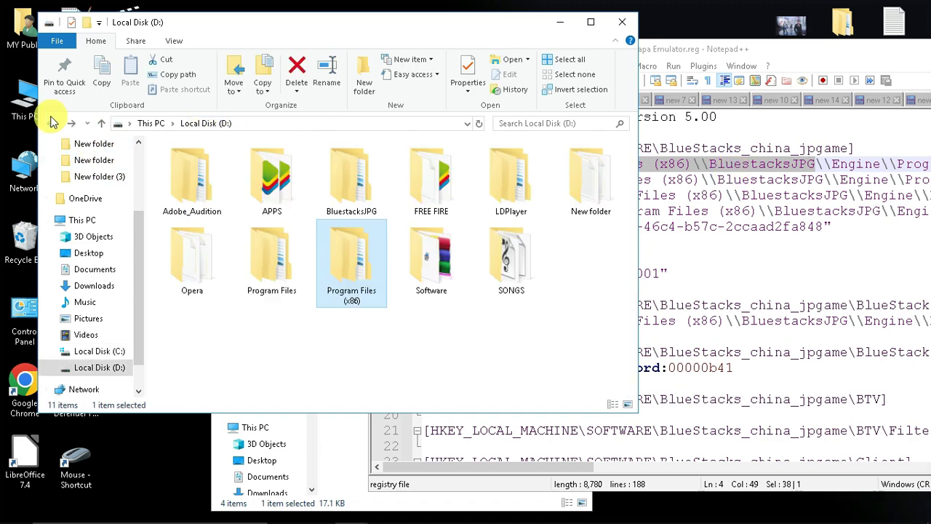
click(622, 23)
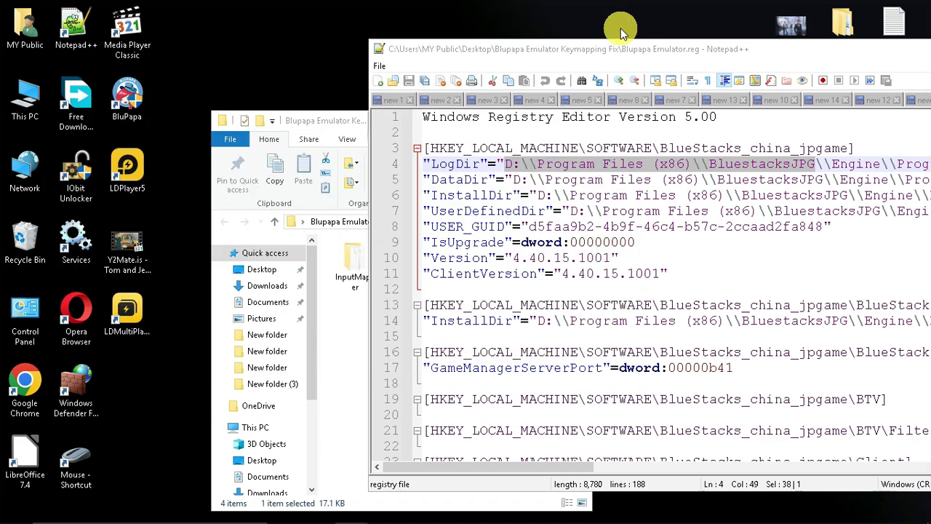
- Maximize Notepad++ and check the D: drive letters on lines 4 to 7 of the .reg file
double_click(657, 41)
click(172, 122)
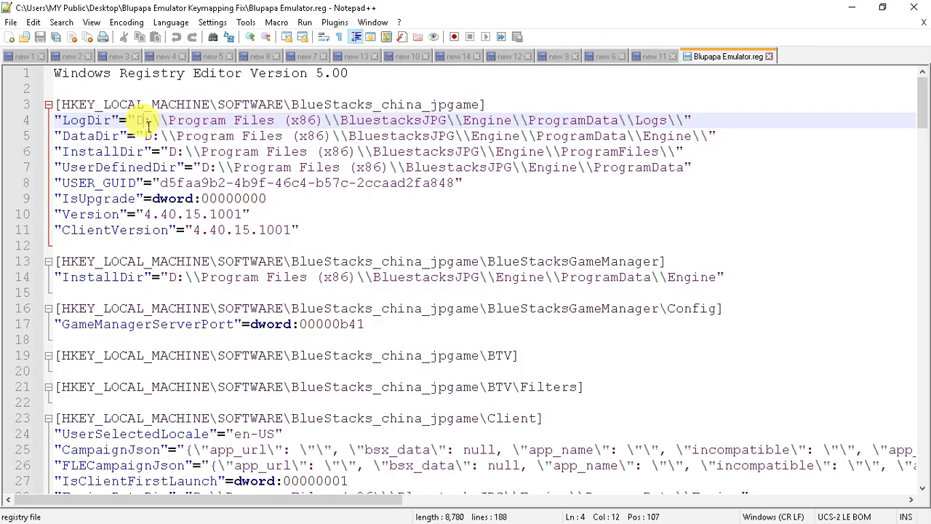
text(C)
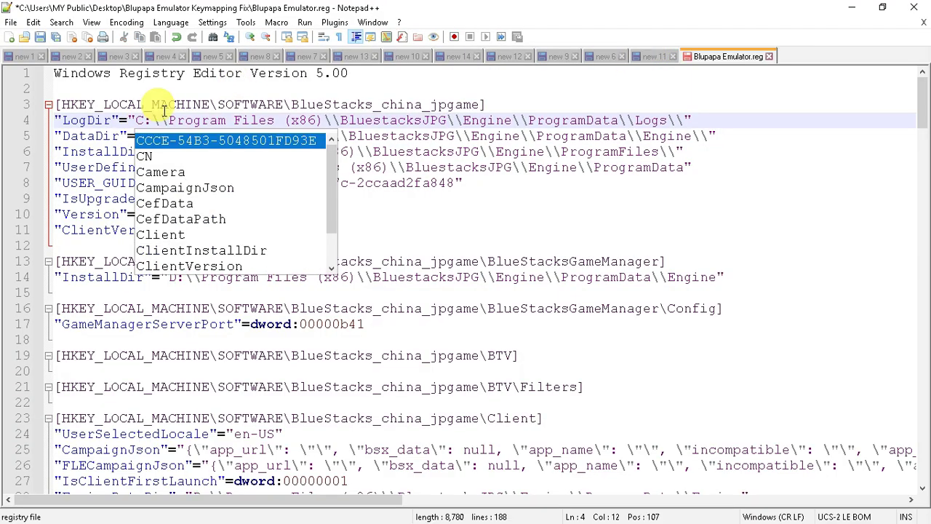
key(Right)
key(Right)
key(Right)
key(Right)
click(156, 137)
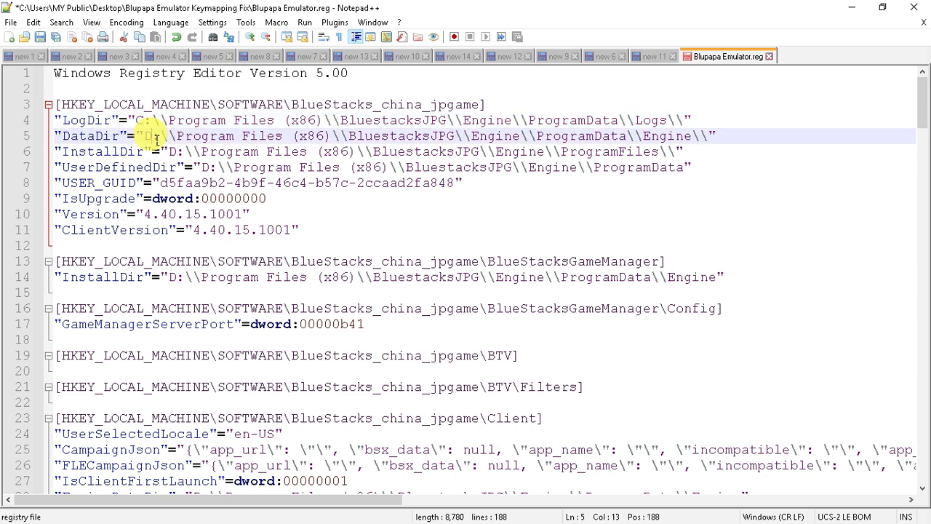
text(C)
click(181, 155)
text(C)
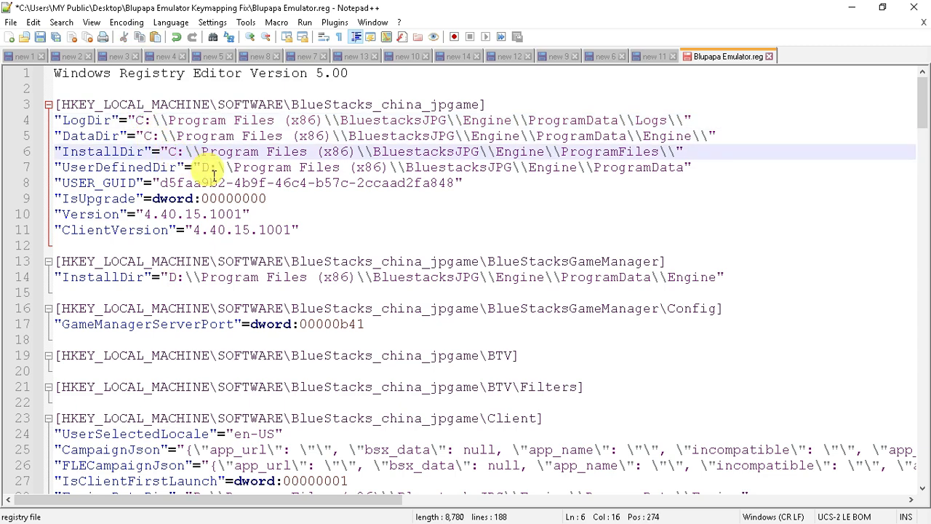
double_click(205, 167)
text(C)
drag(925, 111, 928, 115)
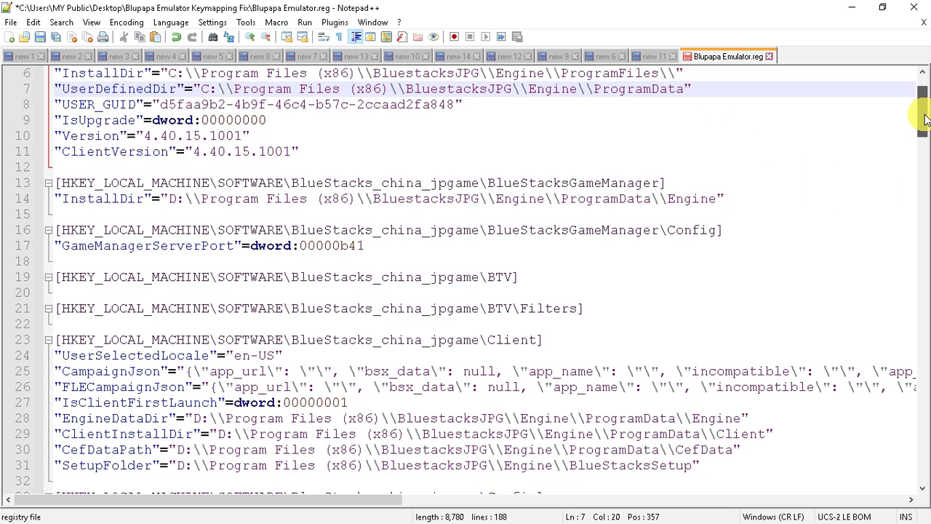
- Check the D: paths further down, including the Client section lines and the Data.vdi path
double_click(174, 200)
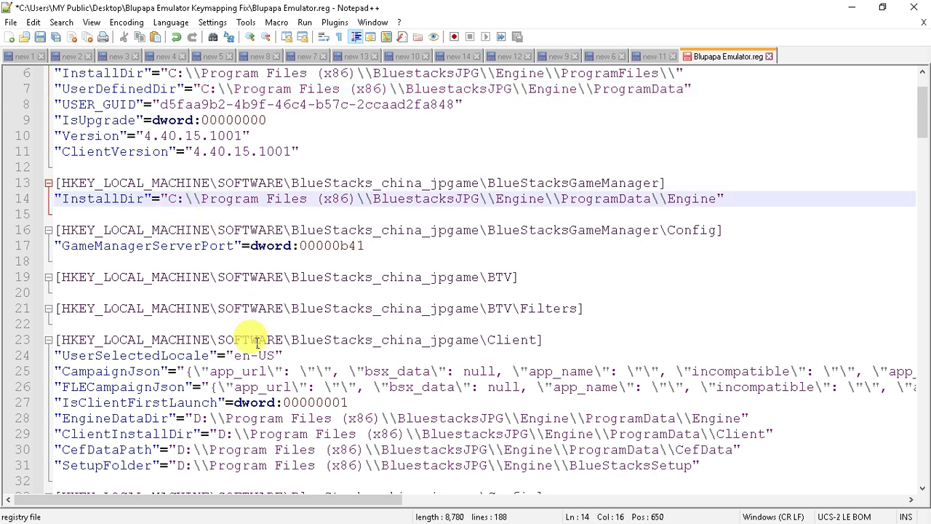
scroll(152, 312, down, 2)
drag(153, 309, 414, 371)
drag(357, 386, 163, 325)
click(224, 340)
click(183, 355)
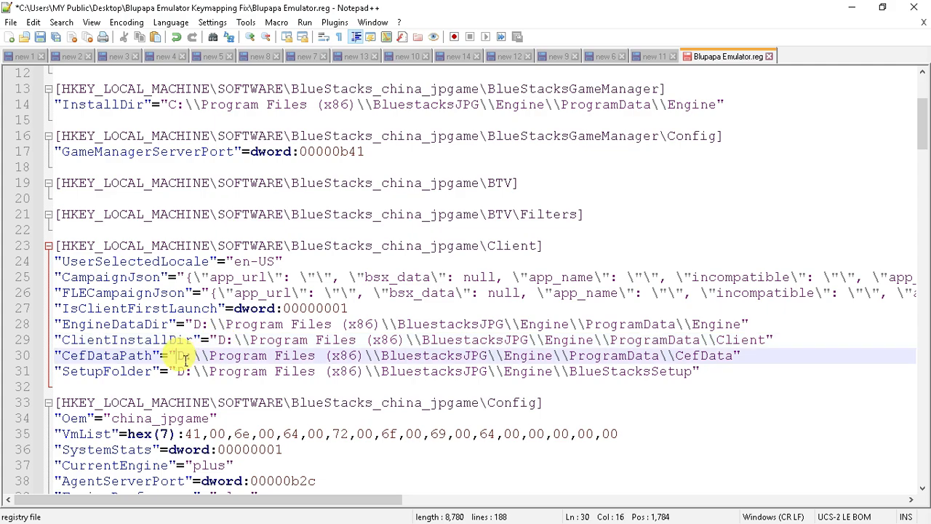
click(186, 371)
scroll(191, 373, down, 1)
scroll(195, 377, down, 5)
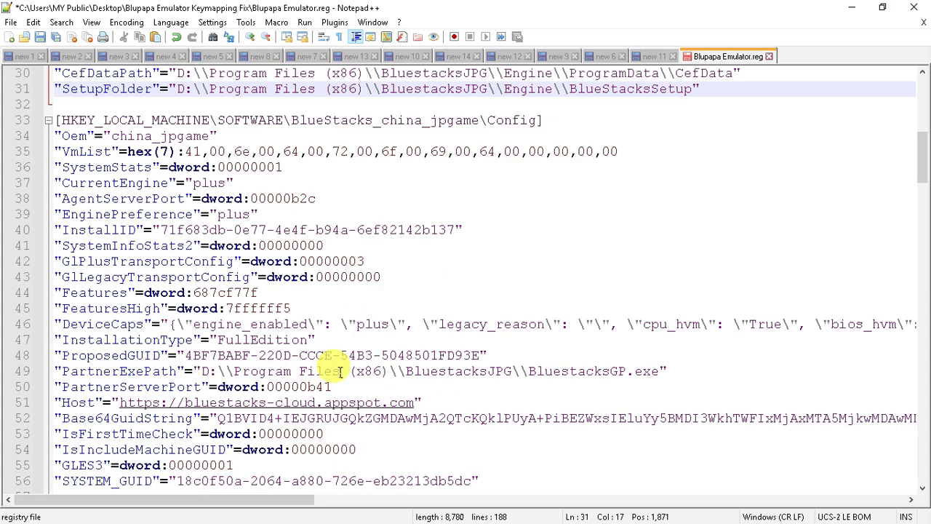
drag(298, 325, 515, 336)
scroll(368, 378, down, 2)
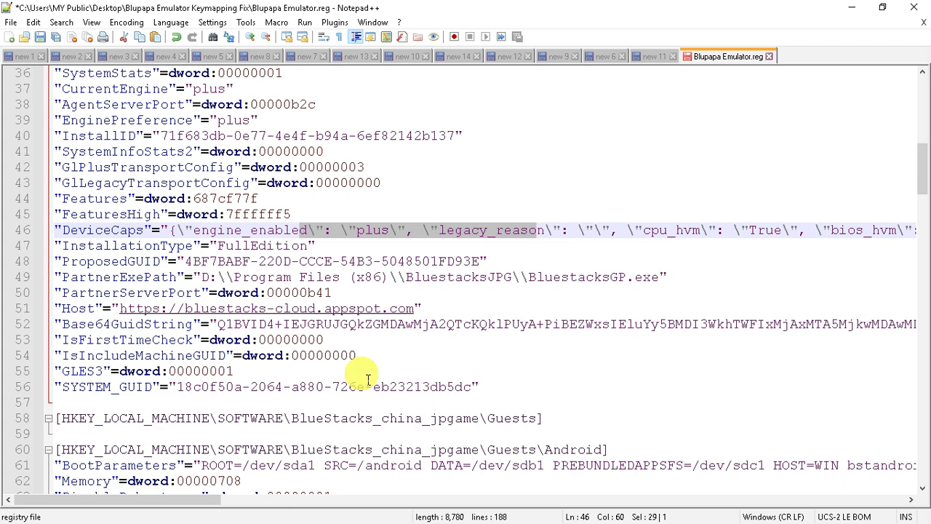
scroll(368, 378, down, 5)
click(125, 375)
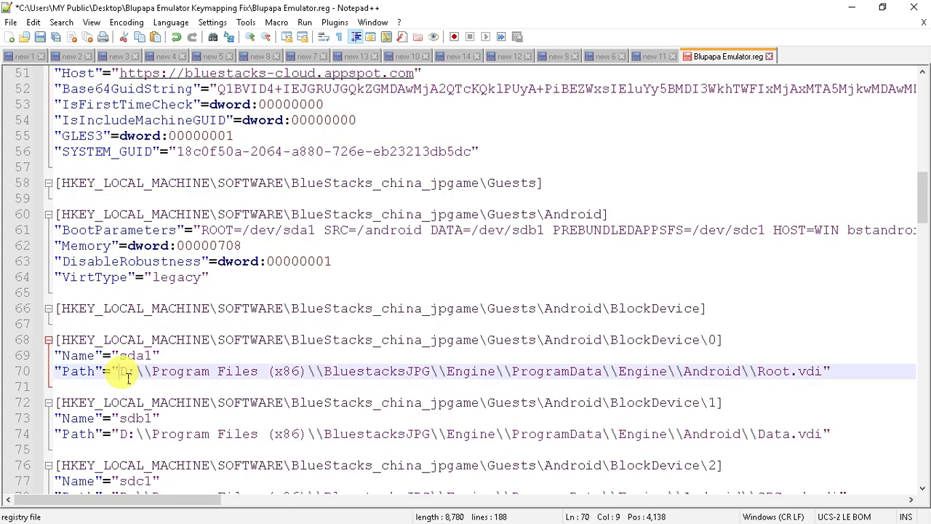
double_click(128, 437)
- Scroll to the end of Blupapa Emulator.reg and close it without saving changes
scroll(131, 433, down, 2)
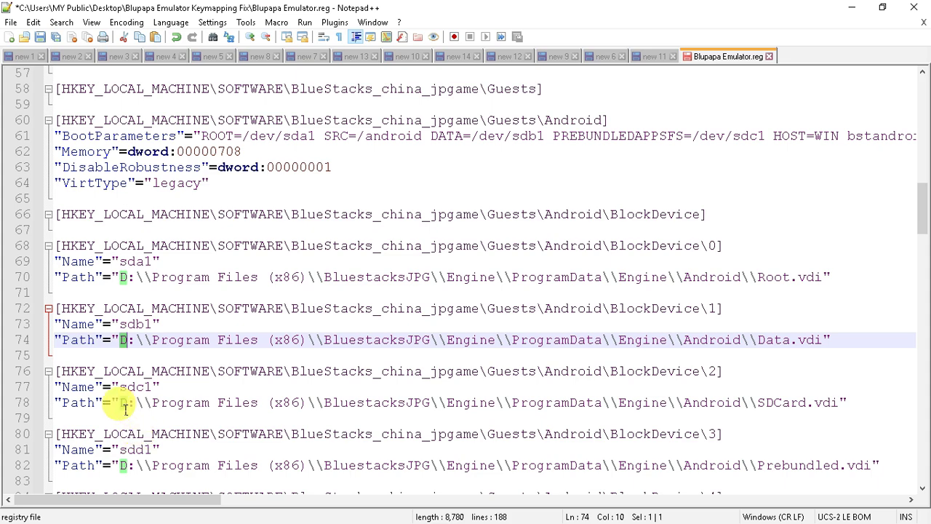
scroll(125, 409, down, 3)
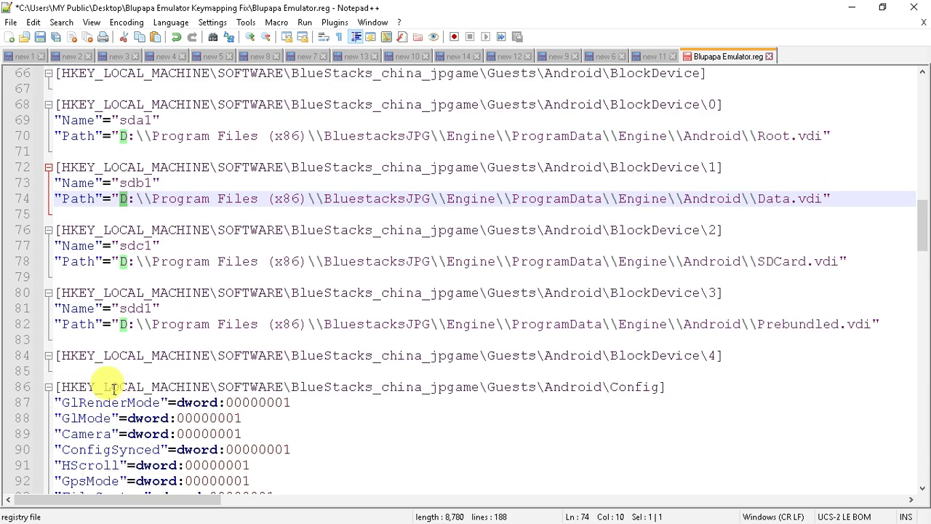
scroll(113, 389, down, 20)
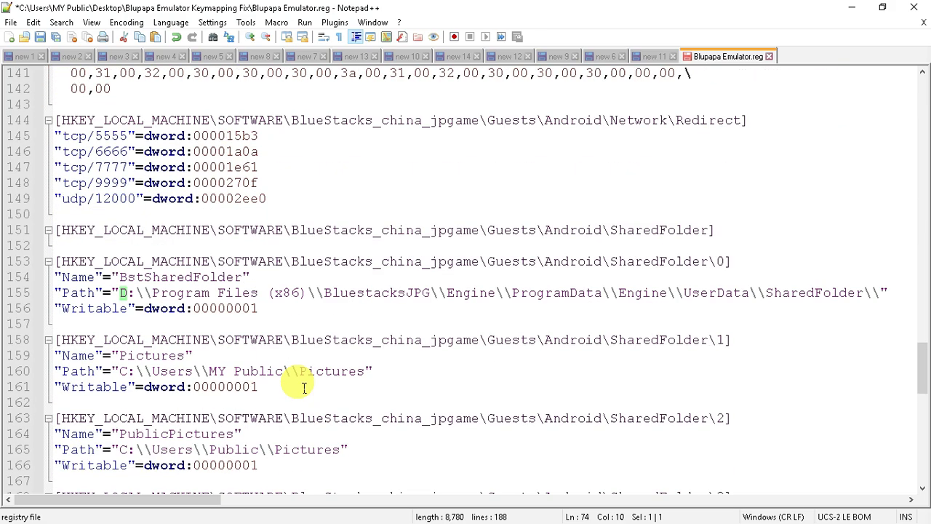
scroll(243, 383, down, 9)
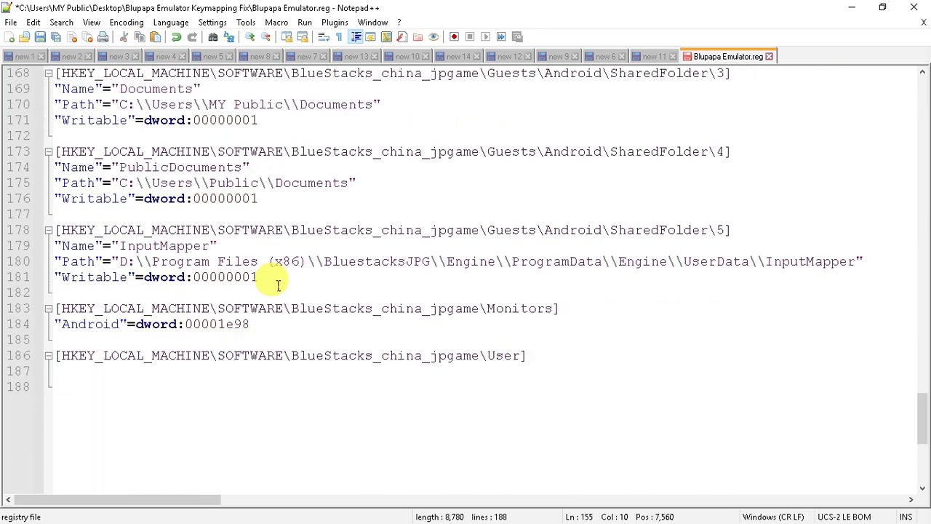
click(769, 57)
click(509, 320)
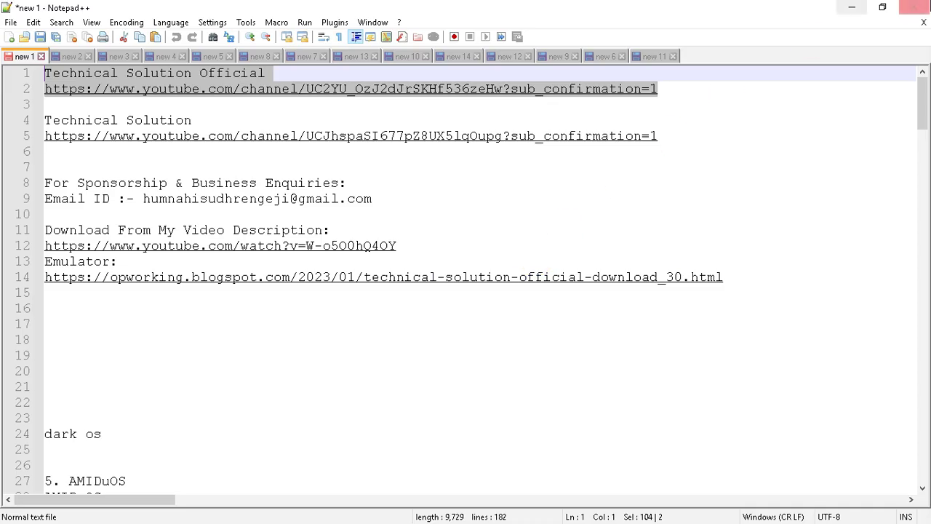
- Close Notepad++ and merge Blupapa Emulator.reg into the registry, confirming and acknowledging success
click(914, 7)
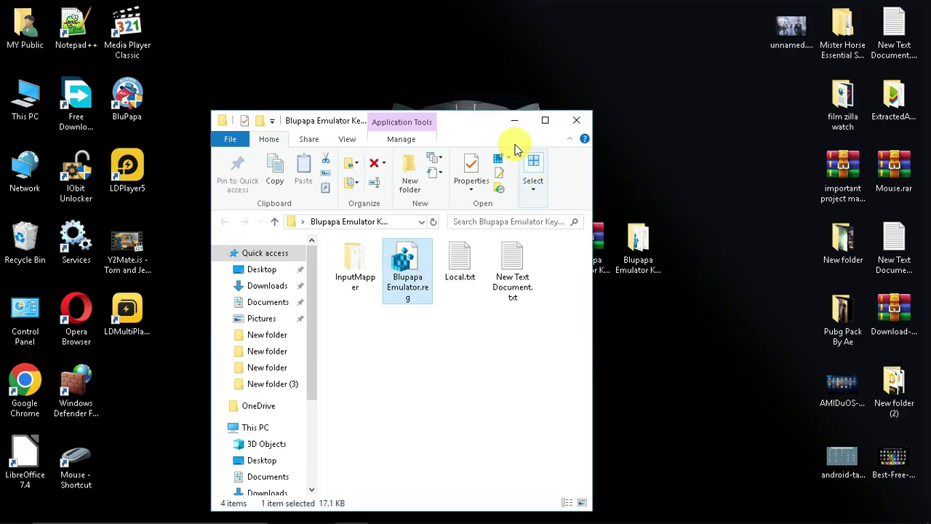
double_click(387, 288)
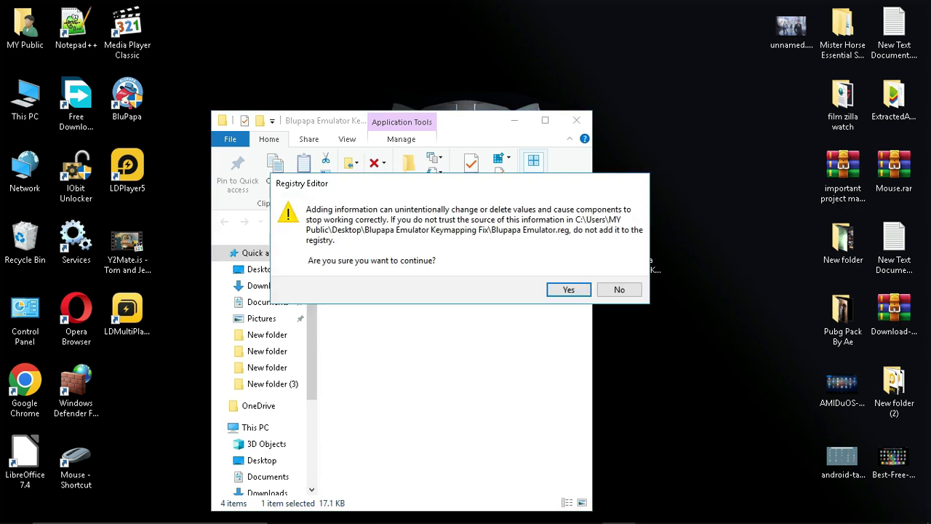
key(Return)
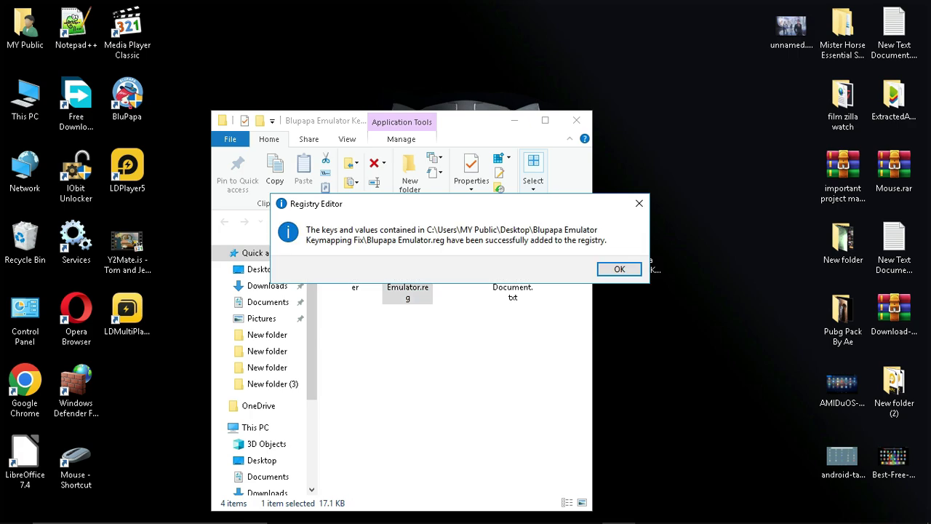
key(Return)
key(Return)
key(Return)
key(Return)
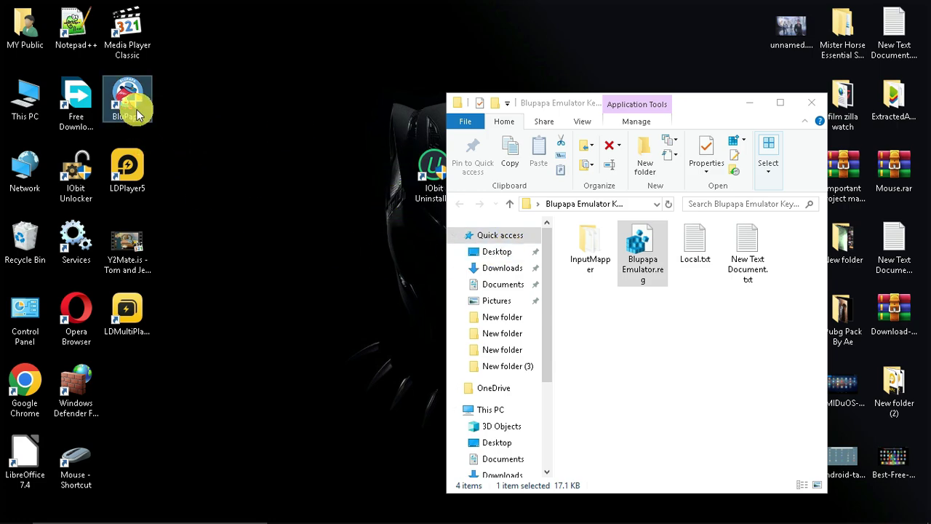
- Go to BluPapa's install location and into Engine\ProgramData\Engine\UserData
right_click(138, 115)
click(202, 159)
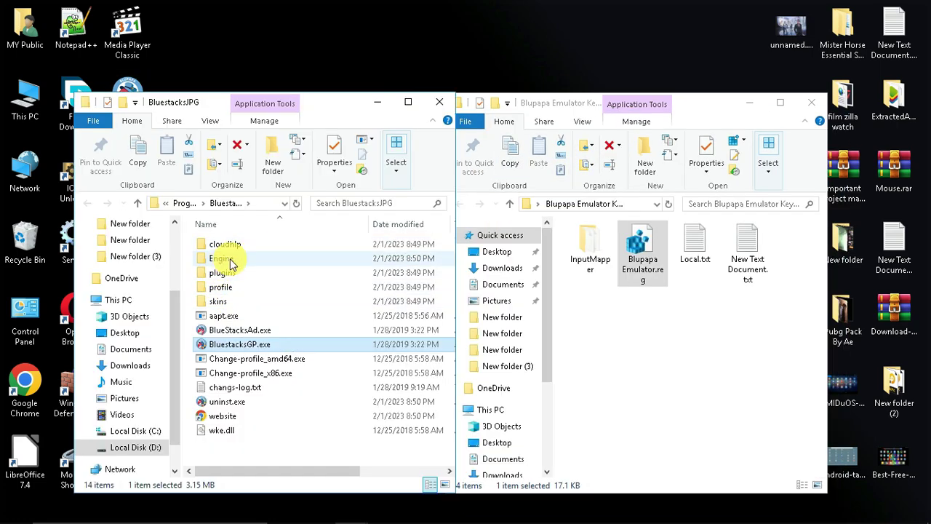
double_click(229, 263)
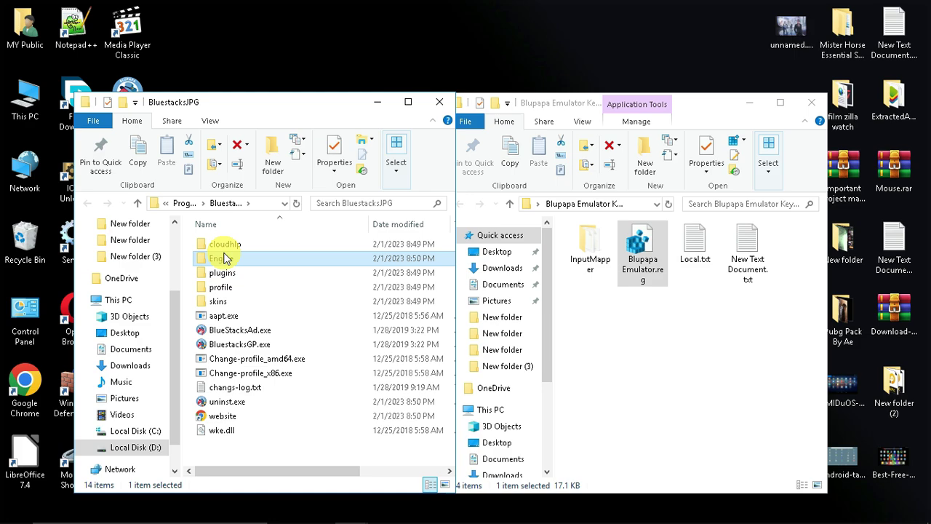
double_click(228, 261)
double_click(226, 268)
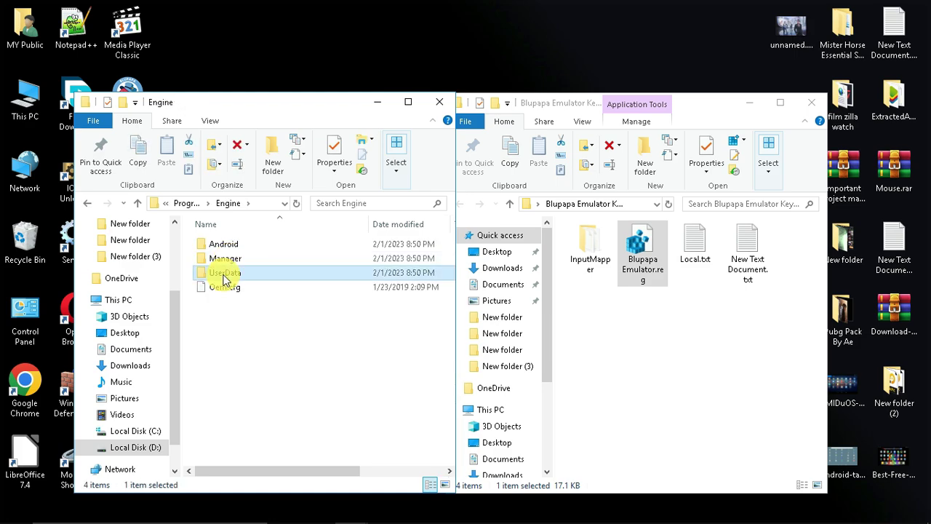
double_click(225, 274)
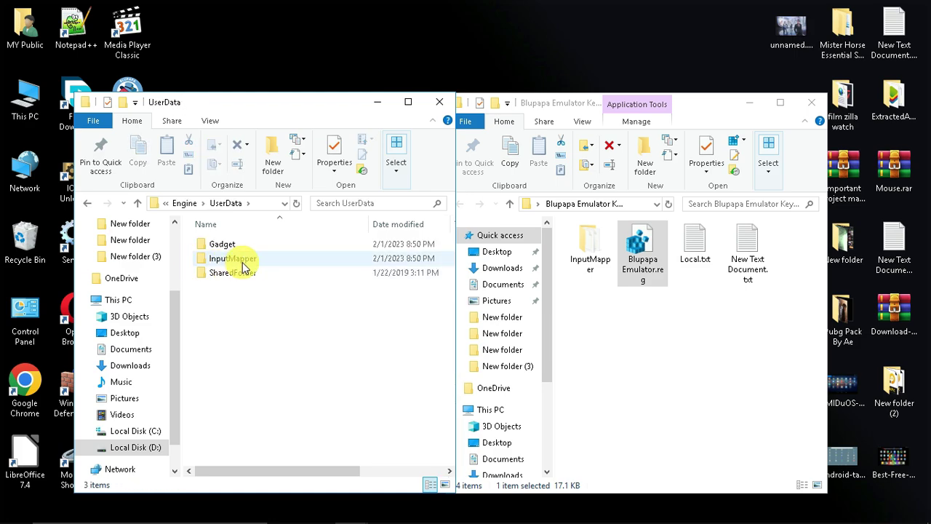
- Copy the fix's InputMapper folder into UserData, replace existing files, and check its UserFiles
click(601, 250)
right_click(596, 258)
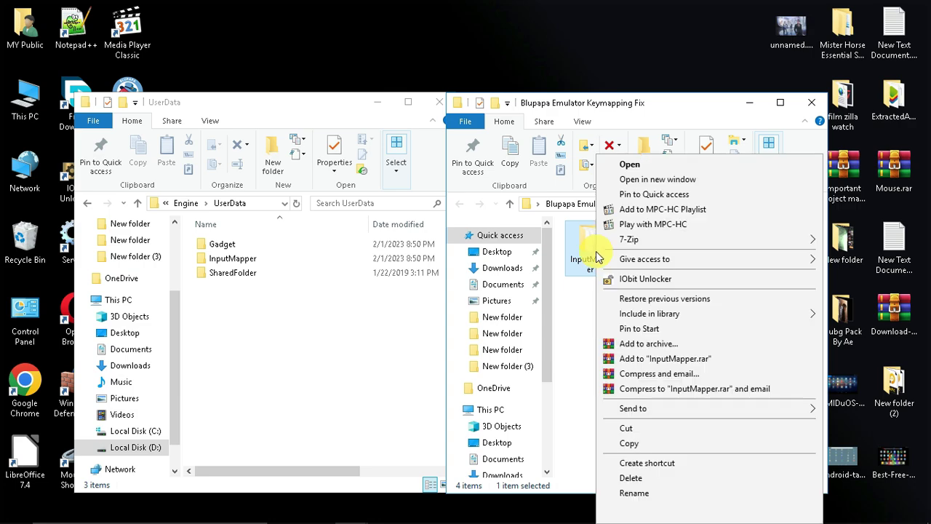
click(630, 443)
click(356, 318)
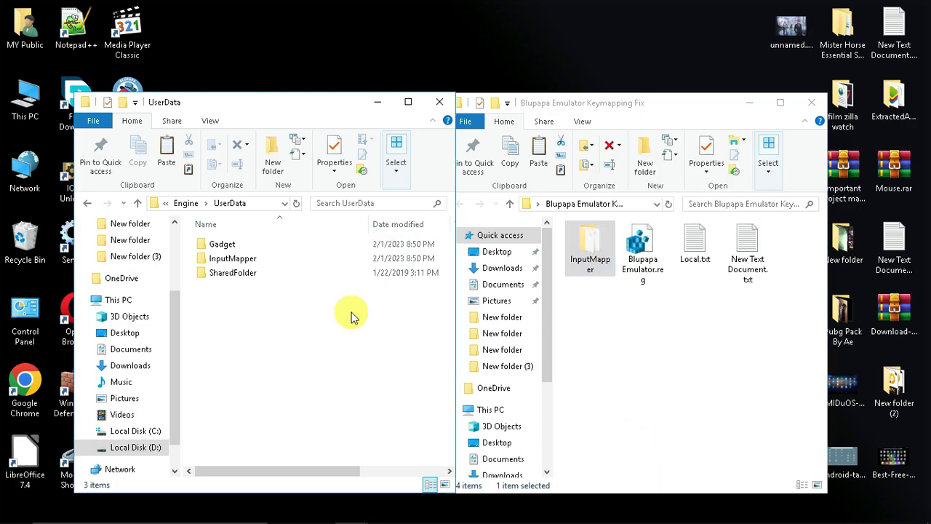
key(ctrl+v)
click(458, 167)
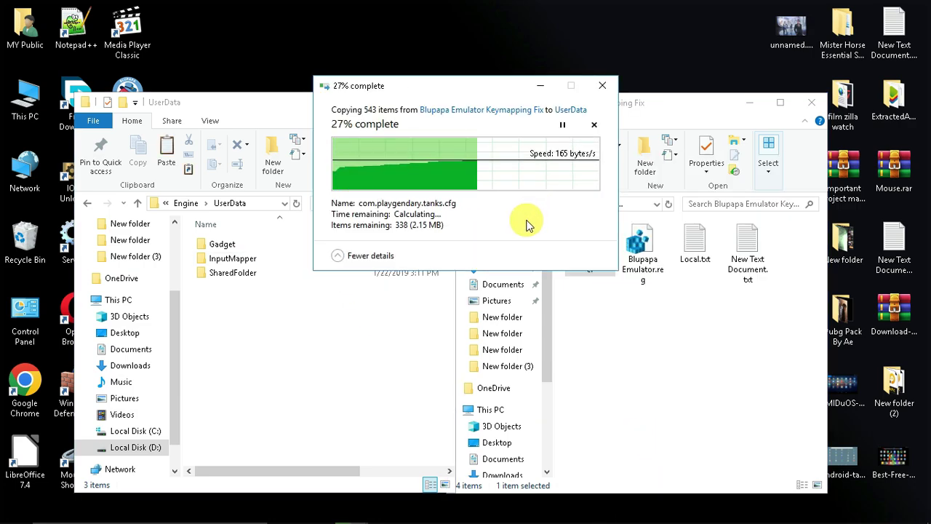
double_click(255, 259)
double_click(233, 244)
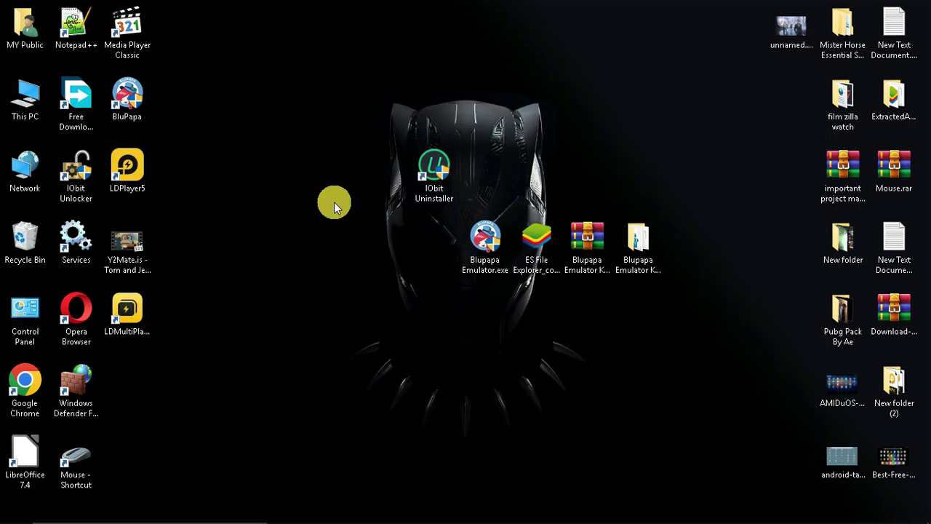
- Run BluPapa as administrator and open Android settings from the 系统应用 folder
right_click(128, 95)
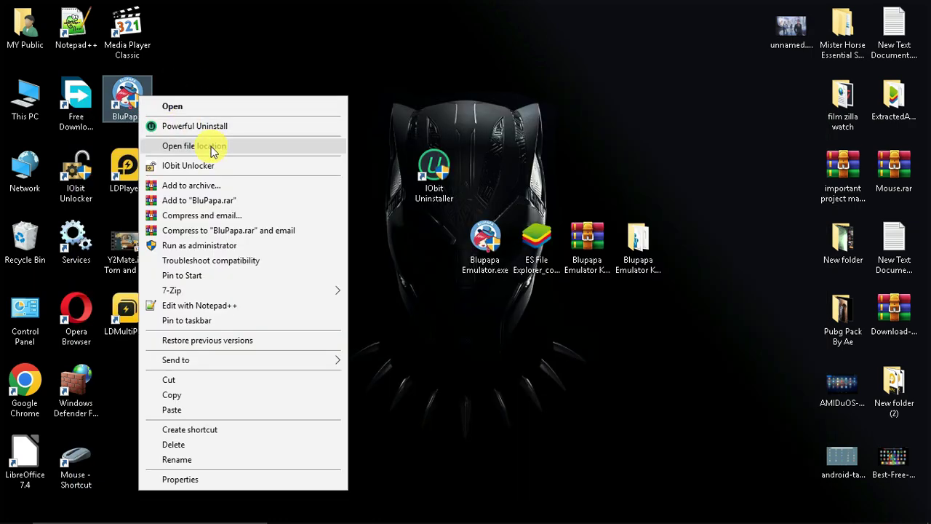
click(202, 245)
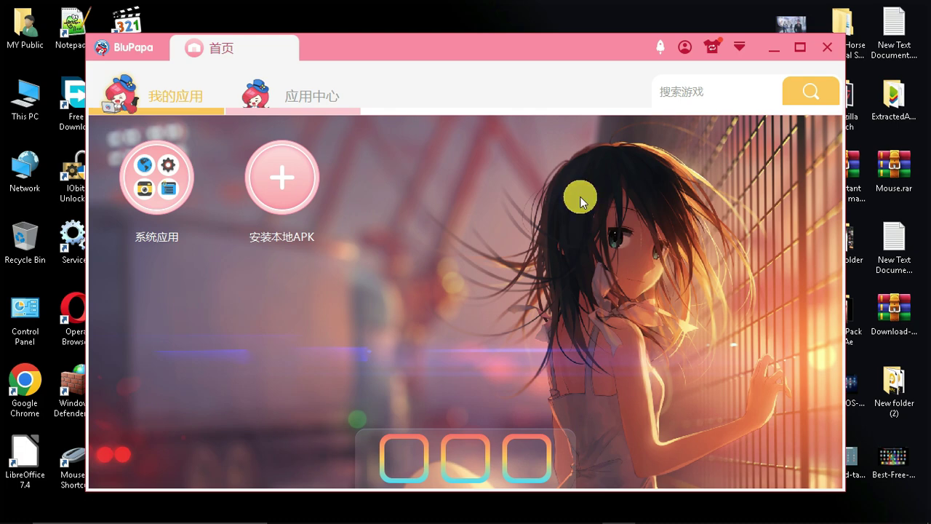
click(166, 182)
click(153, 183)
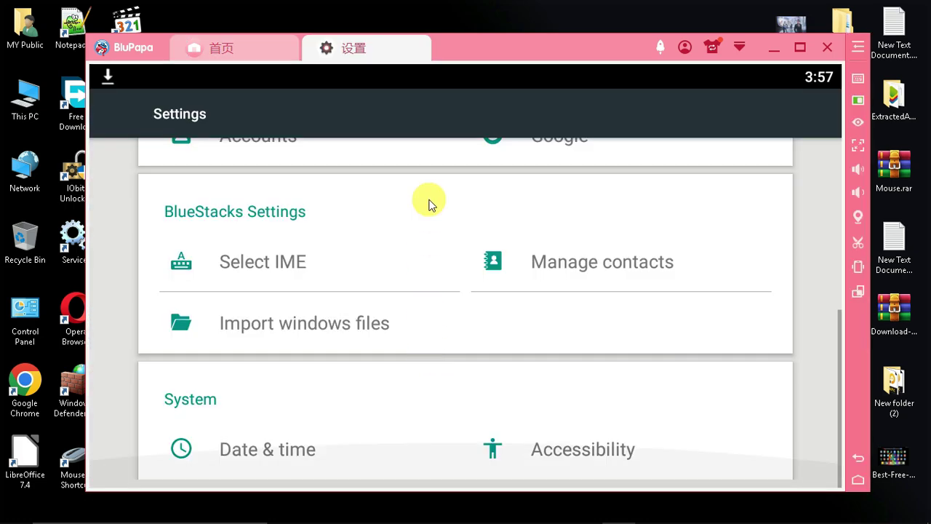
scroll(473, 321, up, 3)
- Review Language & input > Languages without adding any, keeping English (United States), then close Settings
click(552, 332)
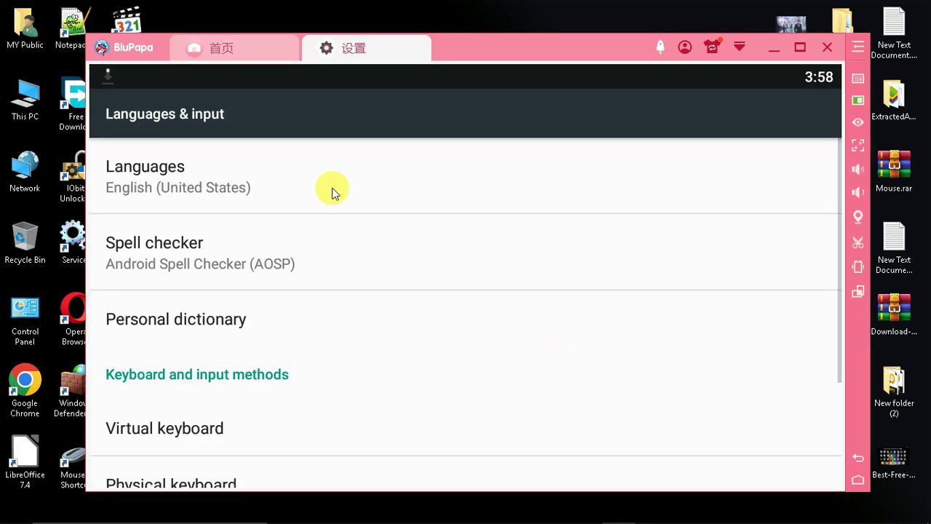
click(332, 192)
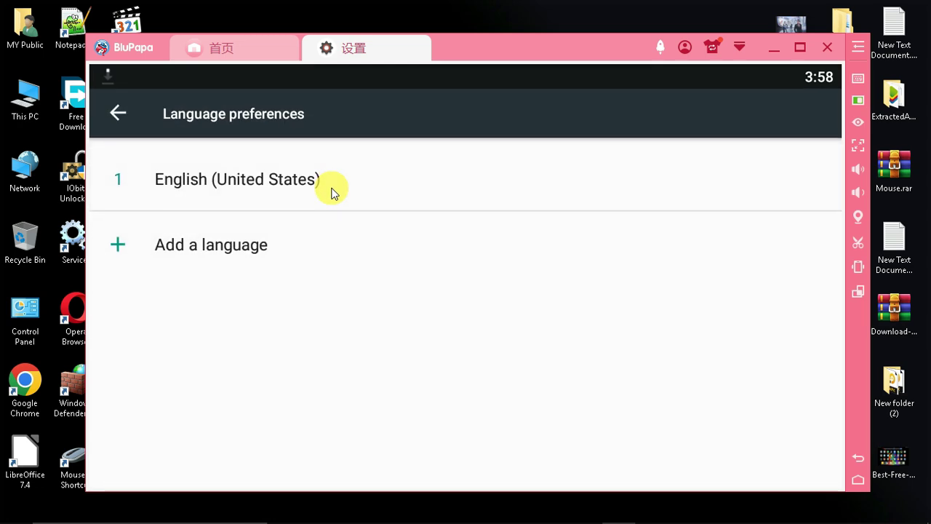
click(133, 254)
scroll(276, 251, down, 1)
scroll(219, 211, up, 1)
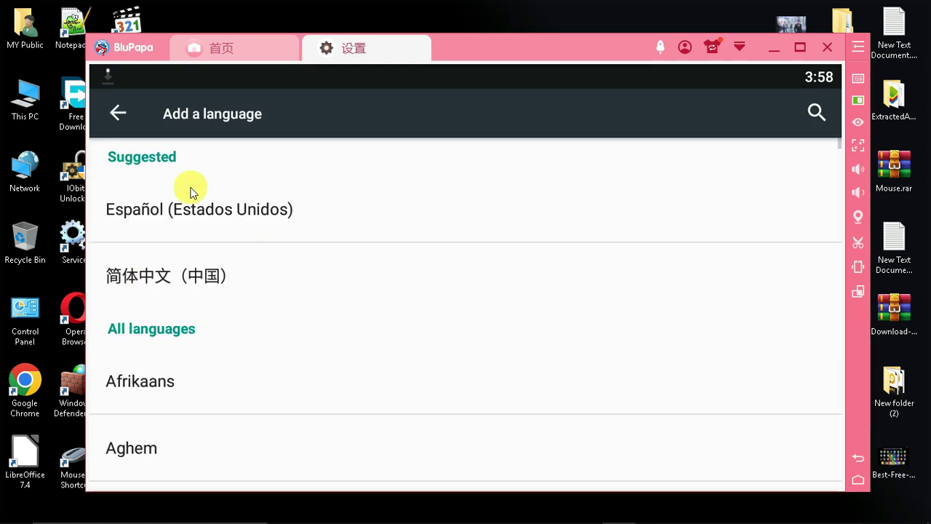
click(118, 113)
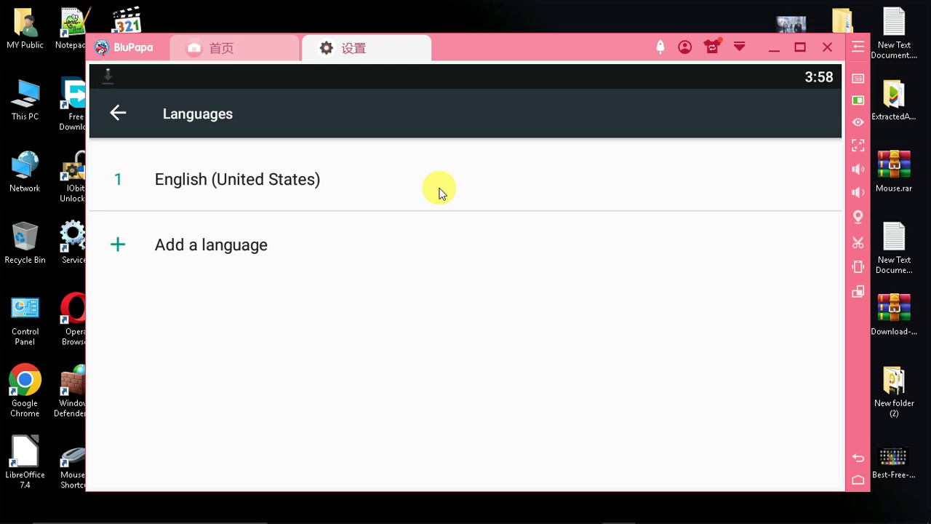
click(115, 114)
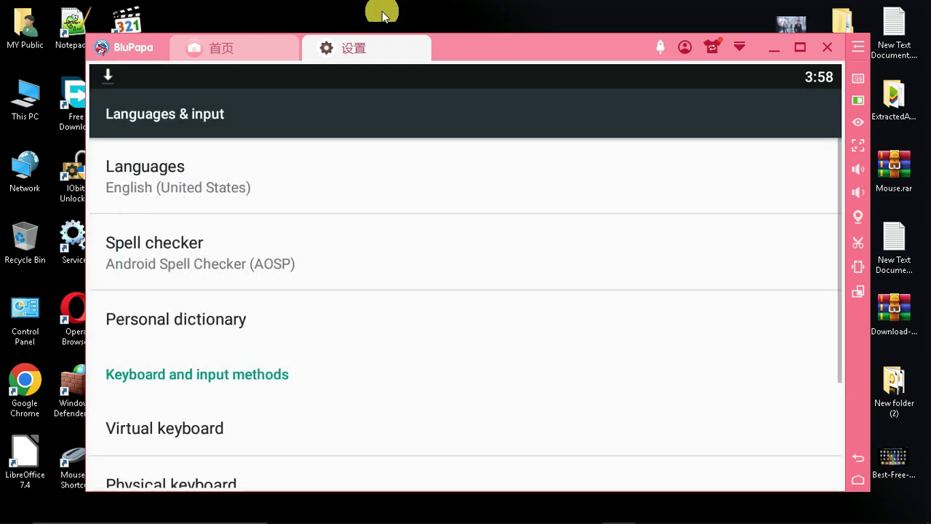
click(422, 44)
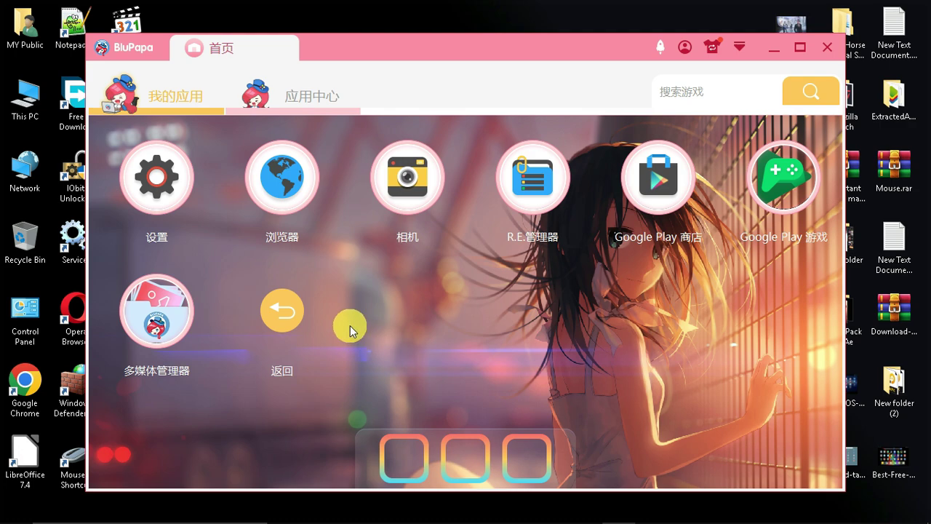
- Return to the home screen, open and close the emulator settings, and launch Free Fire
click(283, 312)
drag(615, 44, 563, 46)
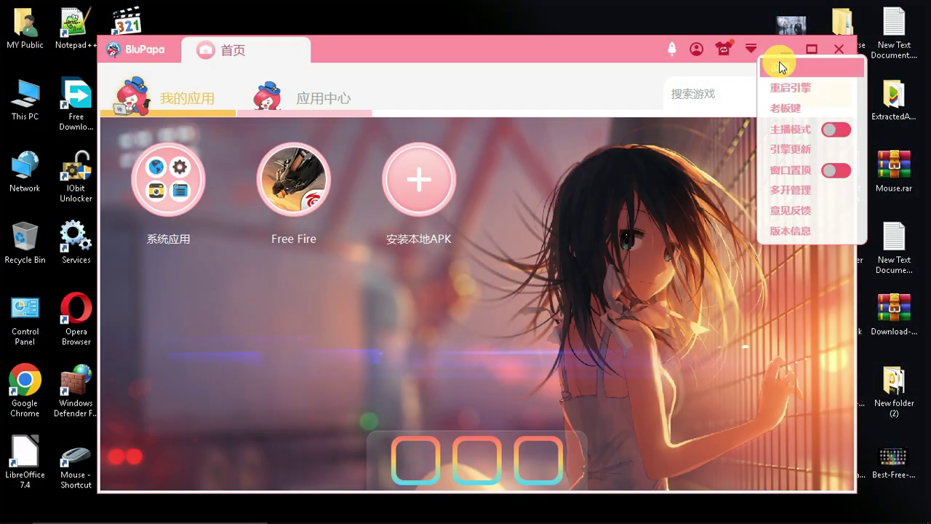
click(780, 62)
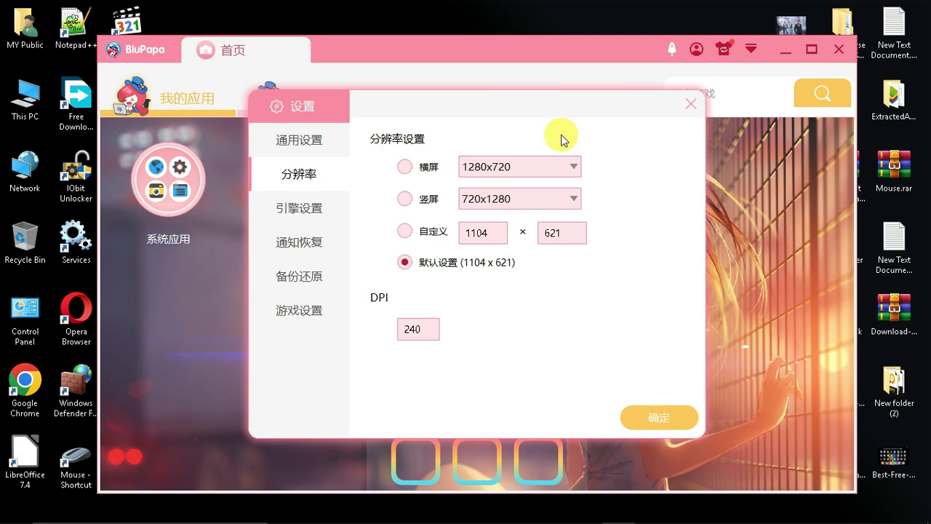
click(691, 103)
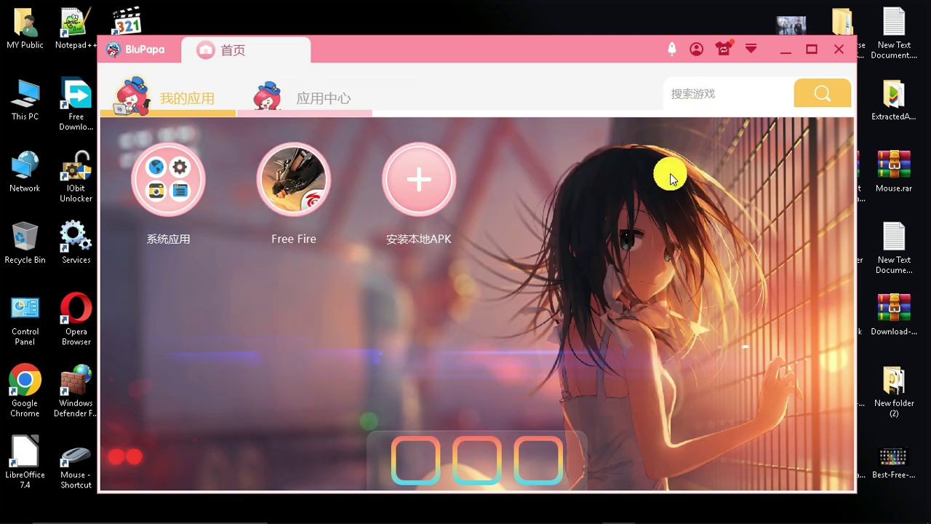
click(270, 190)
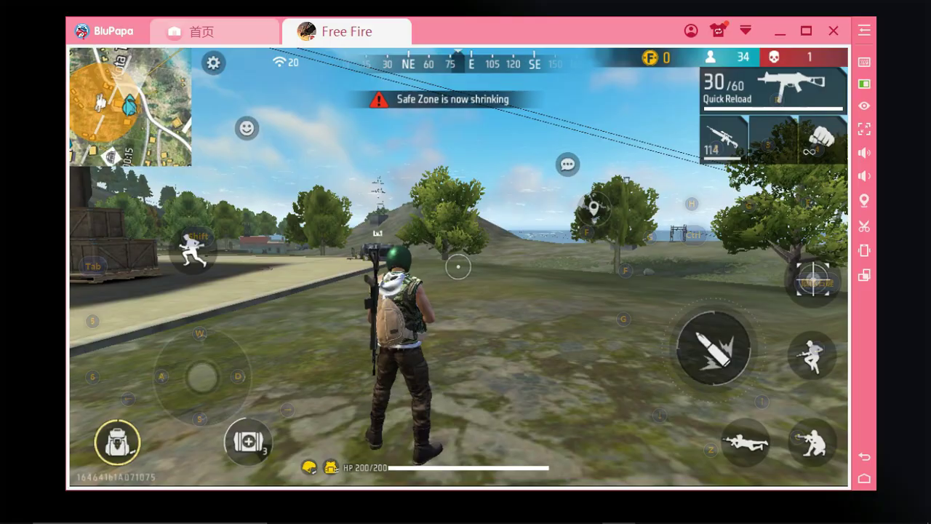
- In 高级设置, move ← and → onto the backpack and medkit buttons, nudge Shift, and save
key(w)
key(c)
click(866, 70)
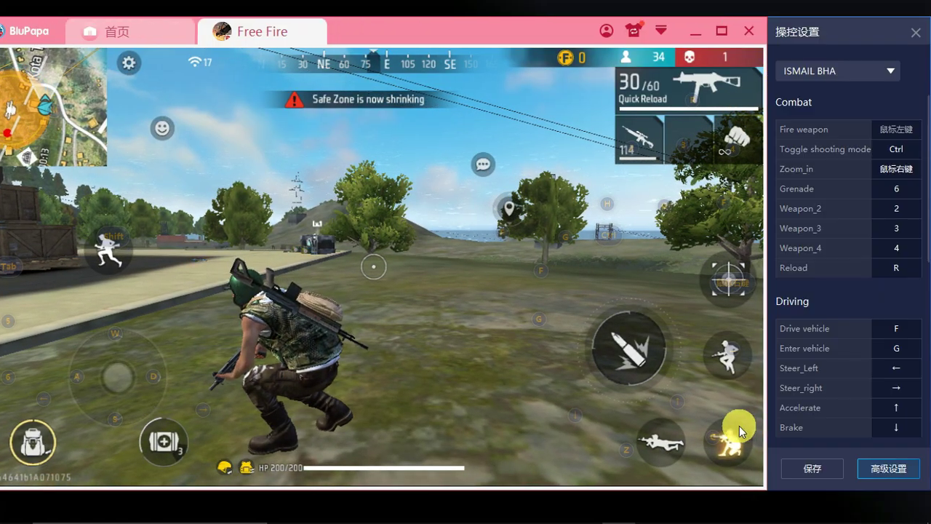
click(880, 471)
click(607, 407)
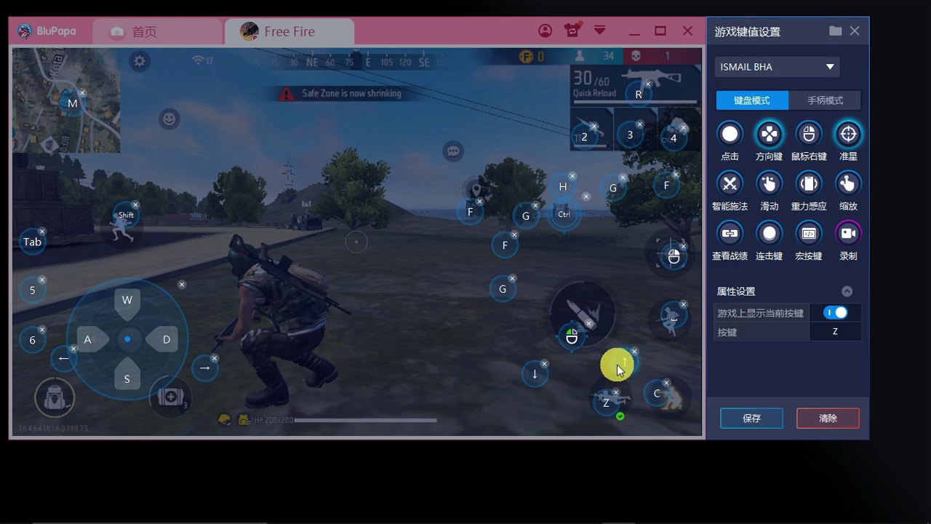
drag(574, 337, 590, 307)
click(133, 340)
drag(64, 358, 55, 391)
drag(205, 368, 189, 400)
drag(126, 216, 125, 222)
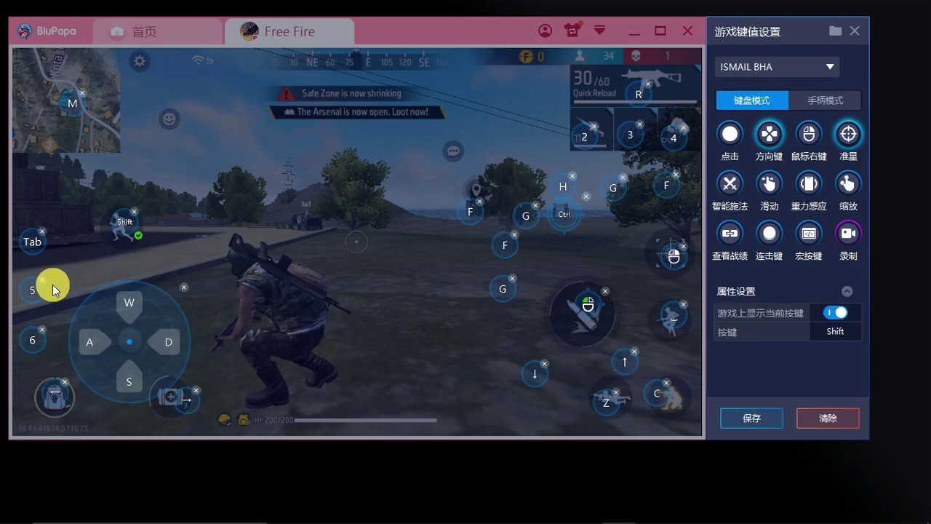
click(760, 417)
- Fight using right-click scope, left-click fire, 1/2 weapon switches and R reload, scoring a kill
right_click(459, 266)
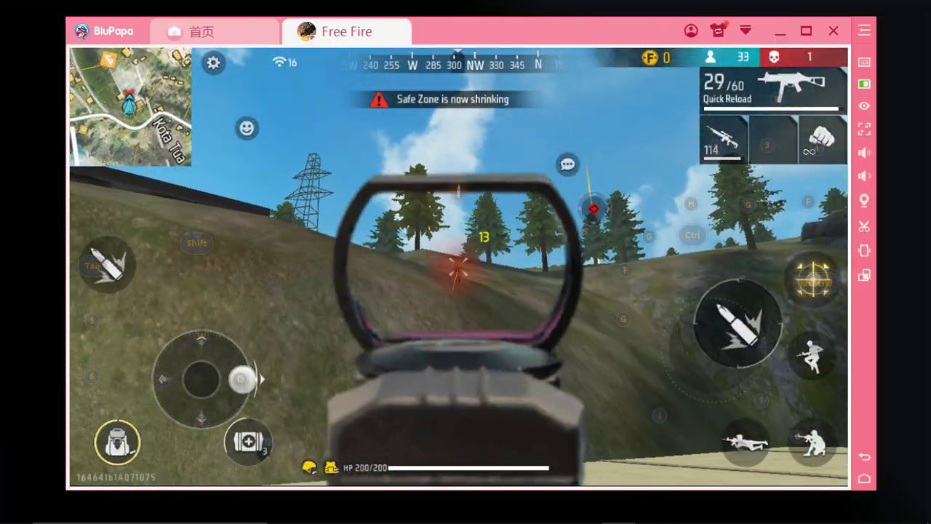
click(458, 266)
key(2)
right_click(458, 266)
click(458, 266)
key(w)
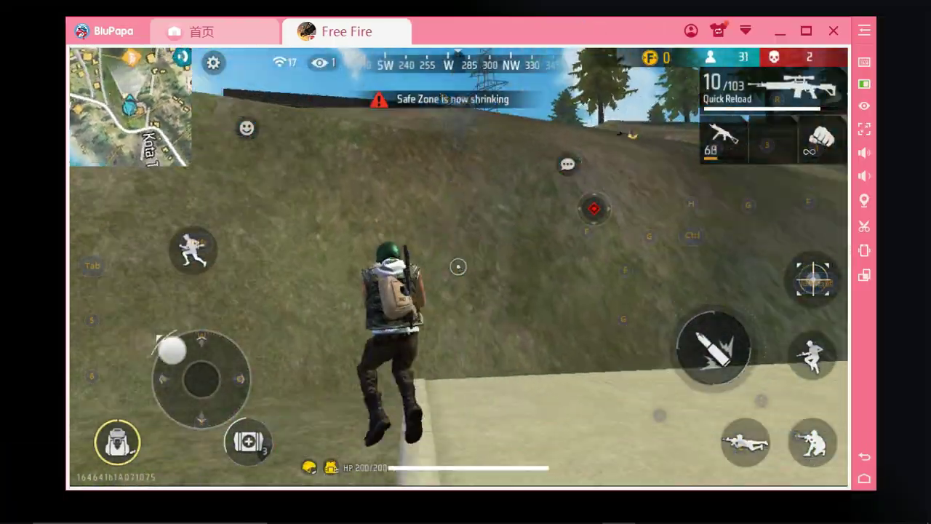
key(1)
key(r)
key(2)
right_click(458, 266)
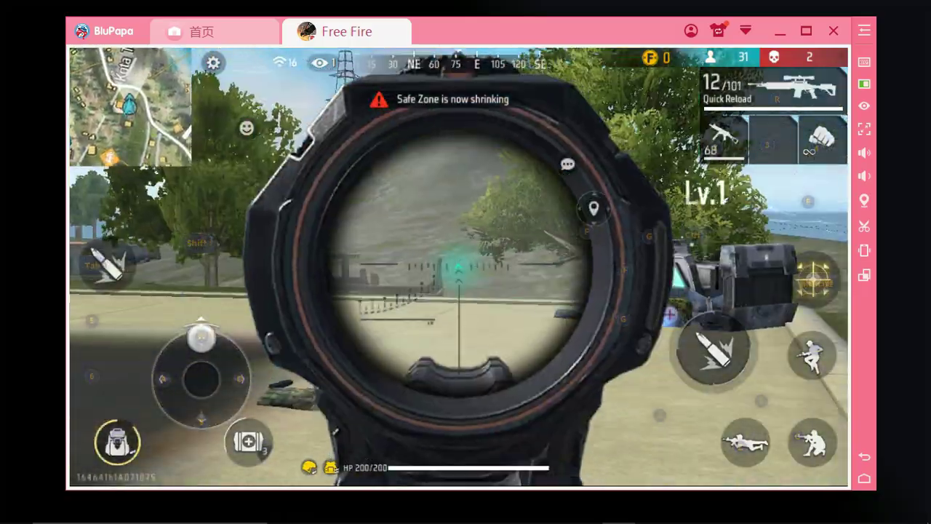
right_click(459, 267)
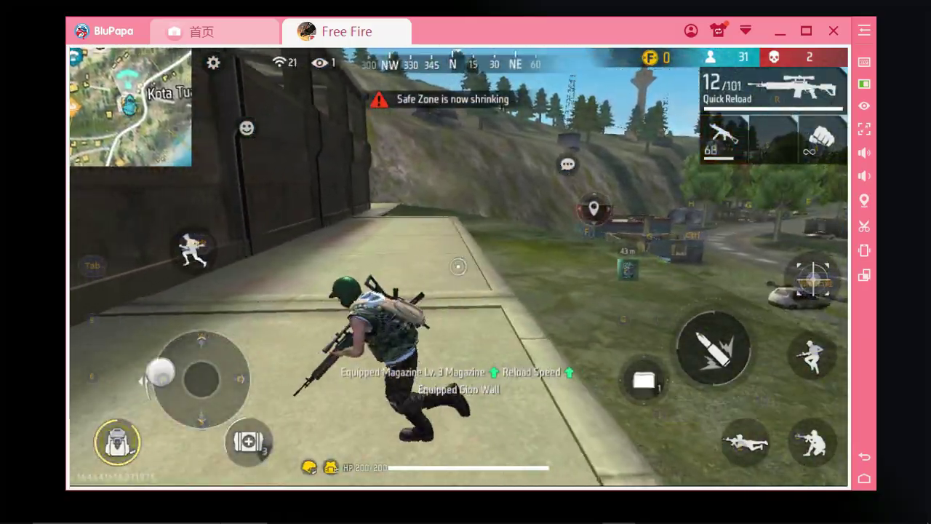
right_click(458, 267)
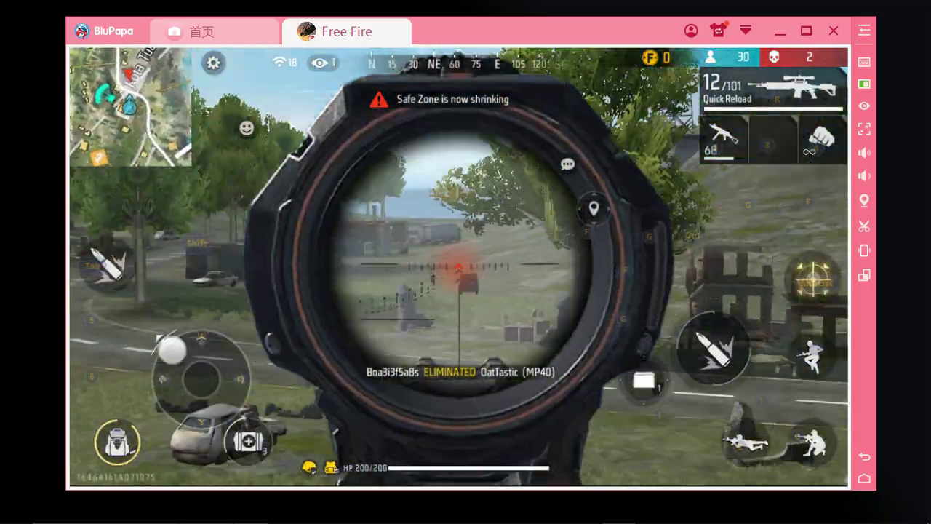
click(459, 266)
right_click(458, 267)
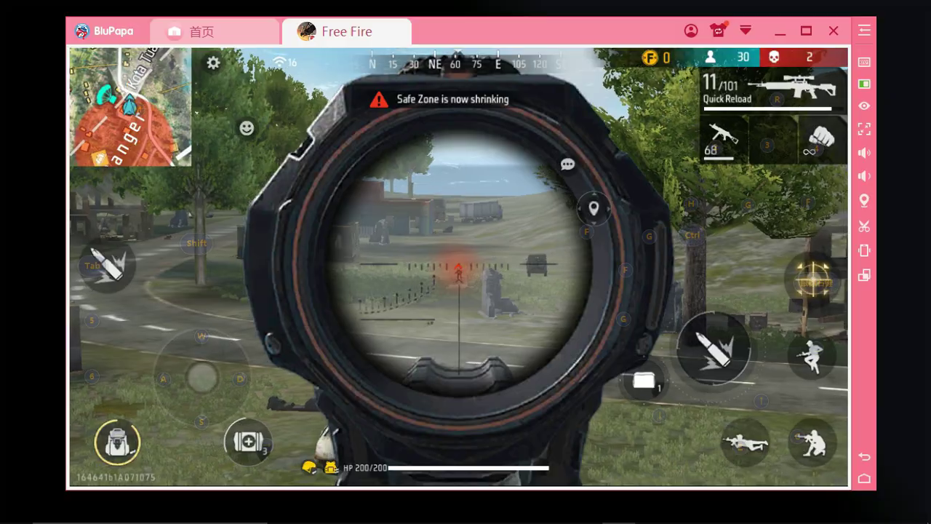
click(458, 266)
key(r)
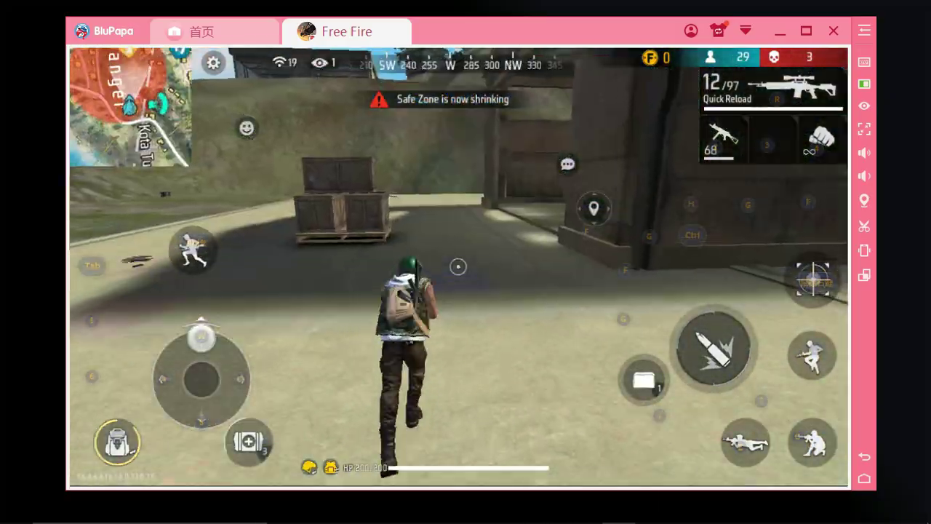
key(1)
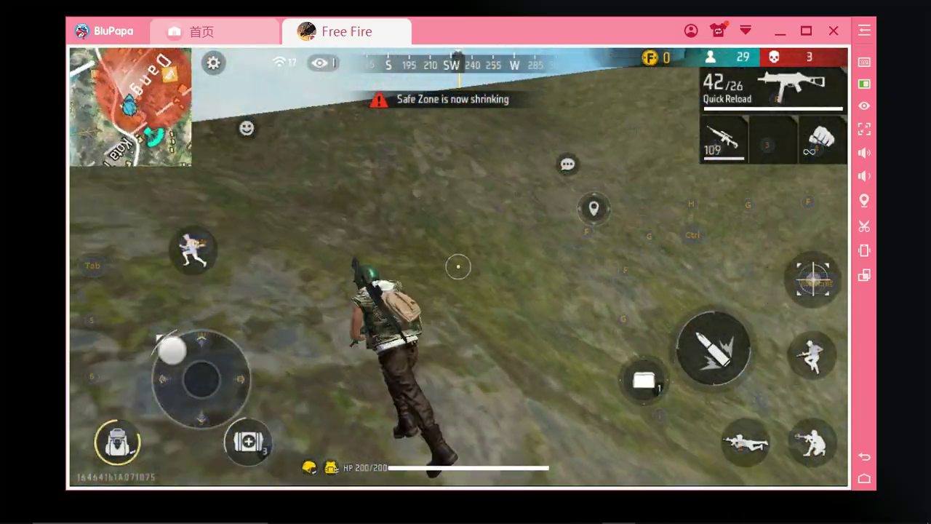
- Check and close the key editor, then switch to the sniper, strafe with D, and score another kill
click(864, 64)
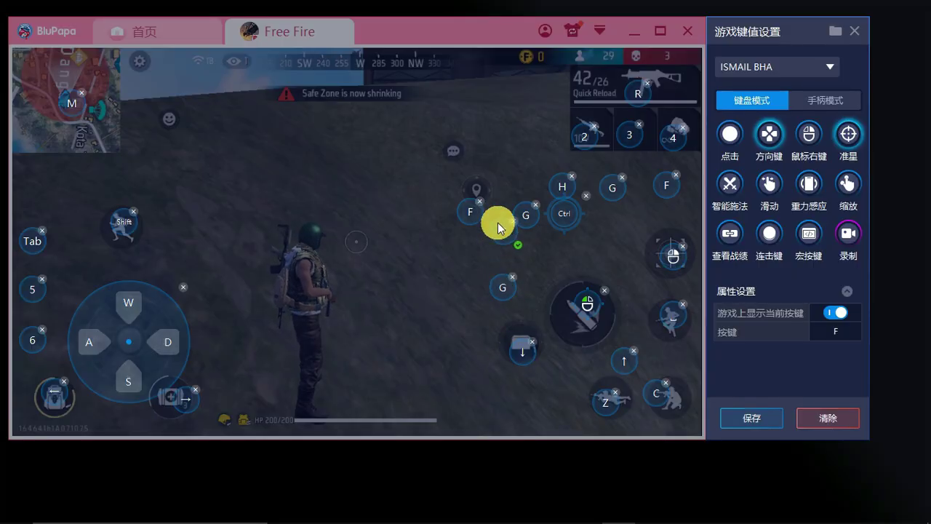
click(785, 422)
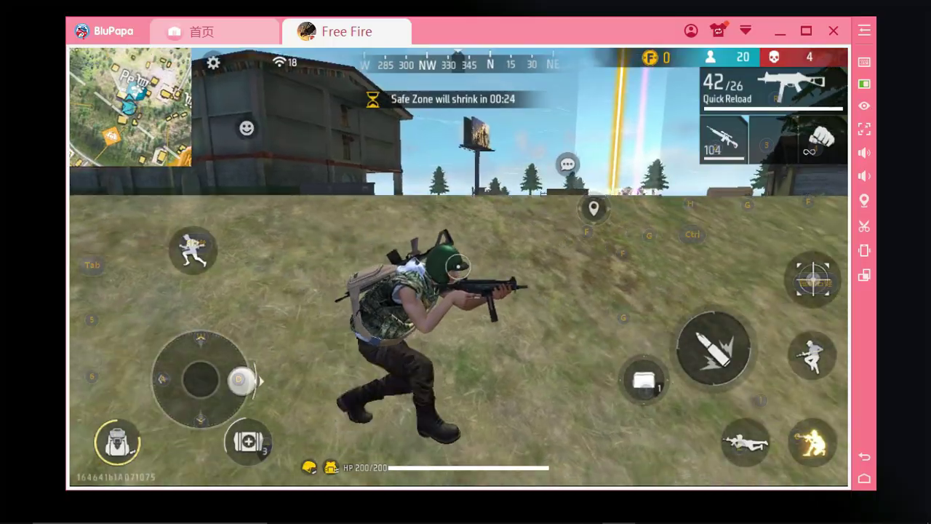
key(2)
key(space)
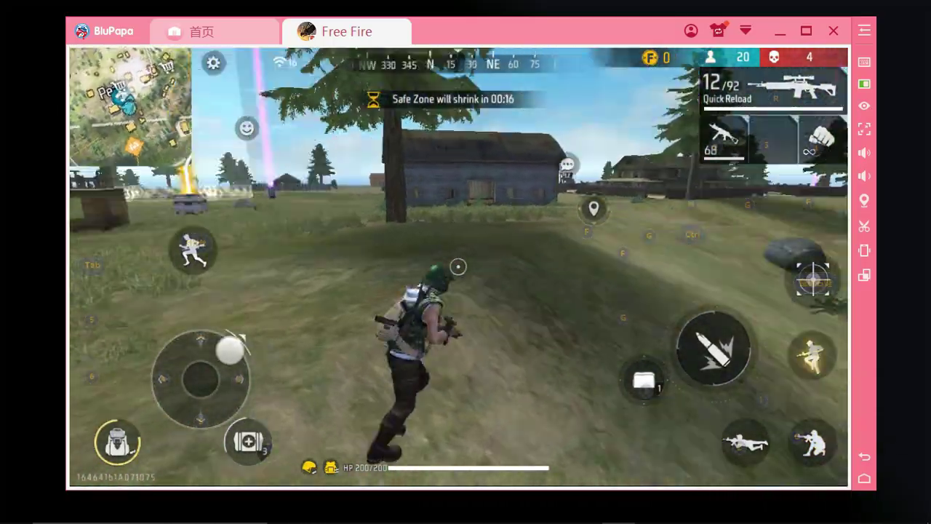
key(d)
right_click(466, 262)
click(466, 262)
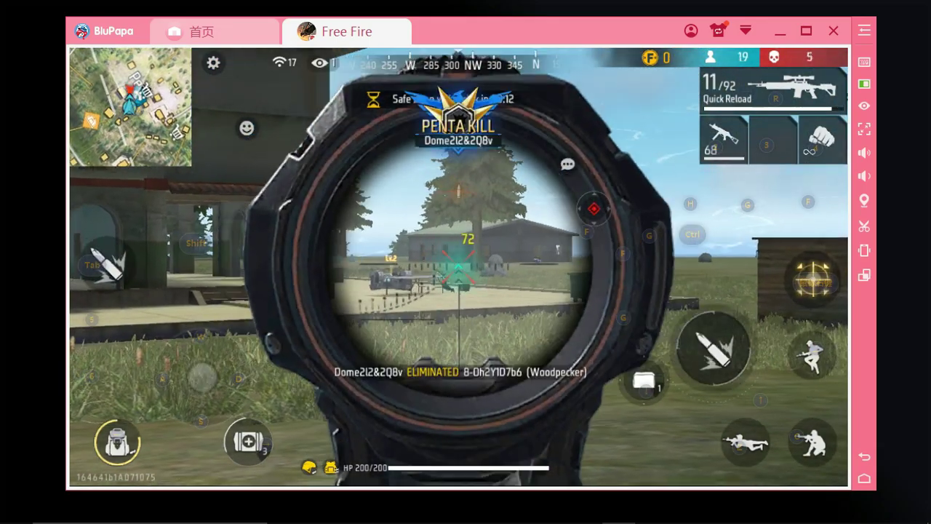
key(r)
- Keep moving with W, S, D and C crouch while firing and reloading sniper shots
key(w)
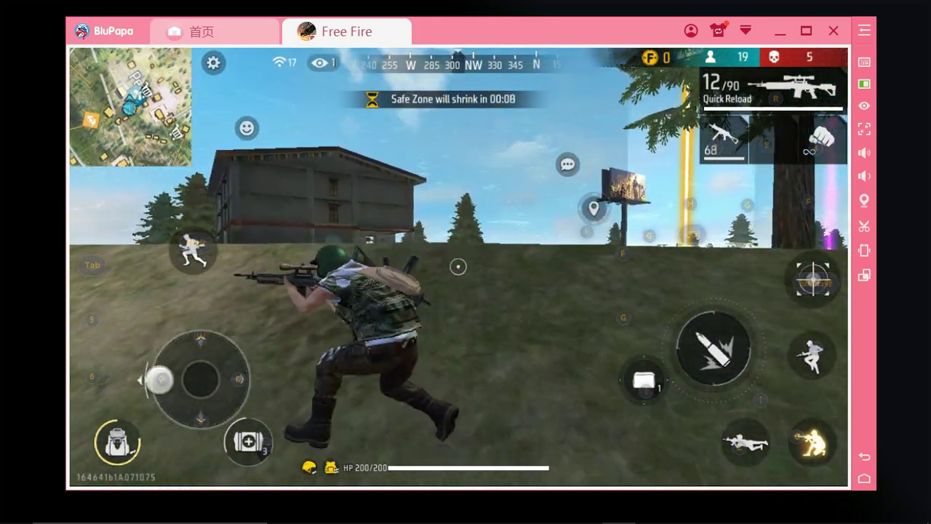
right_click(466, 262)
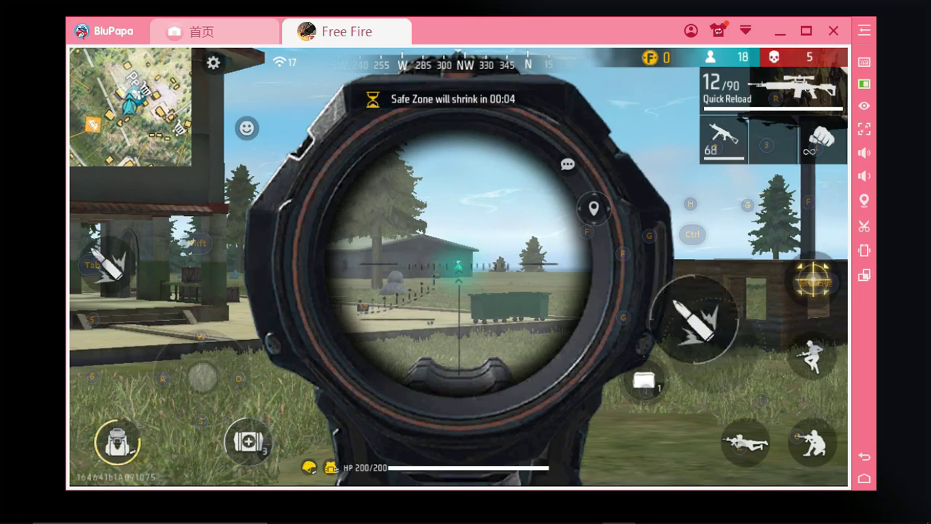
click(466, 262)
key(c)
key(s)
key(r)
right_click(465, 262)
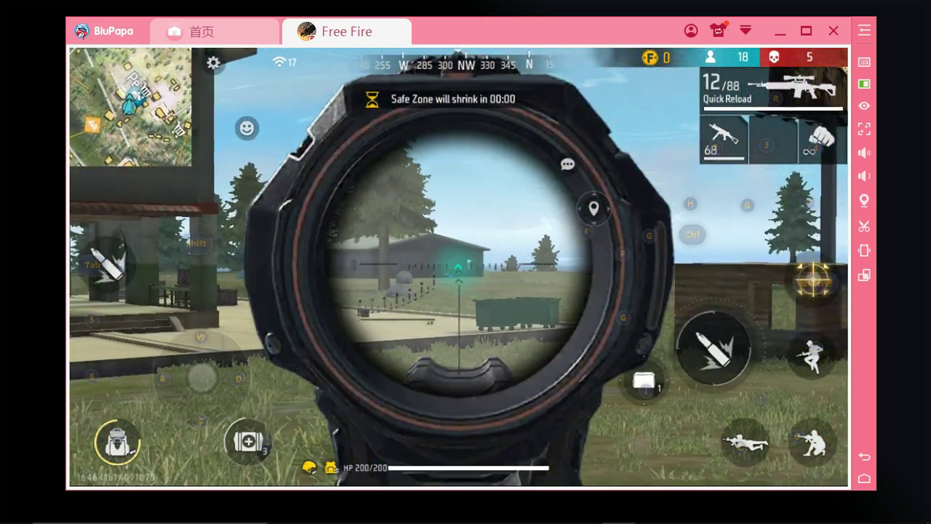
click(466, 262)
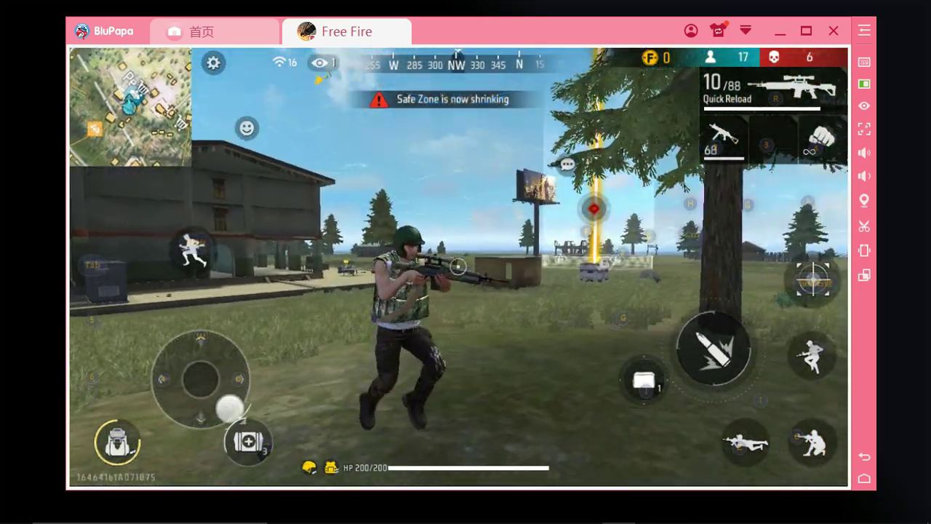
key(r)
key(w)
key(c)
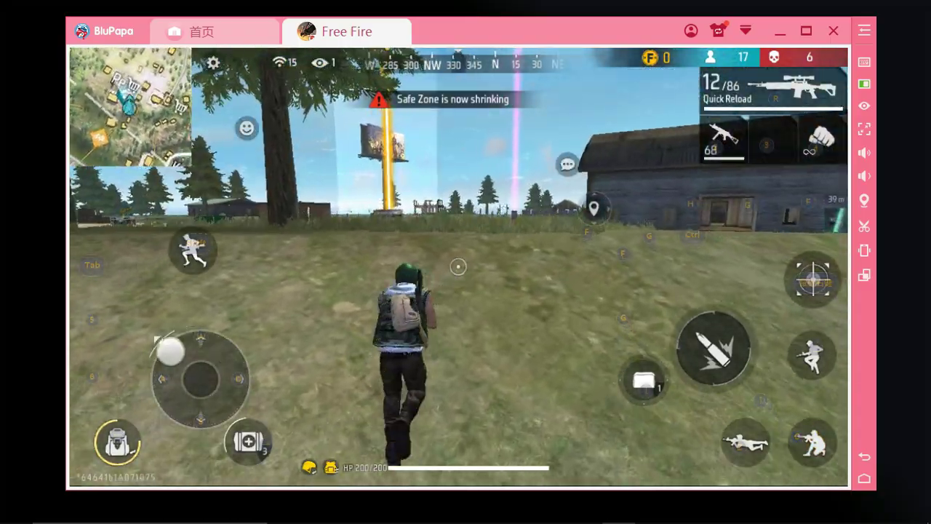
key(w)
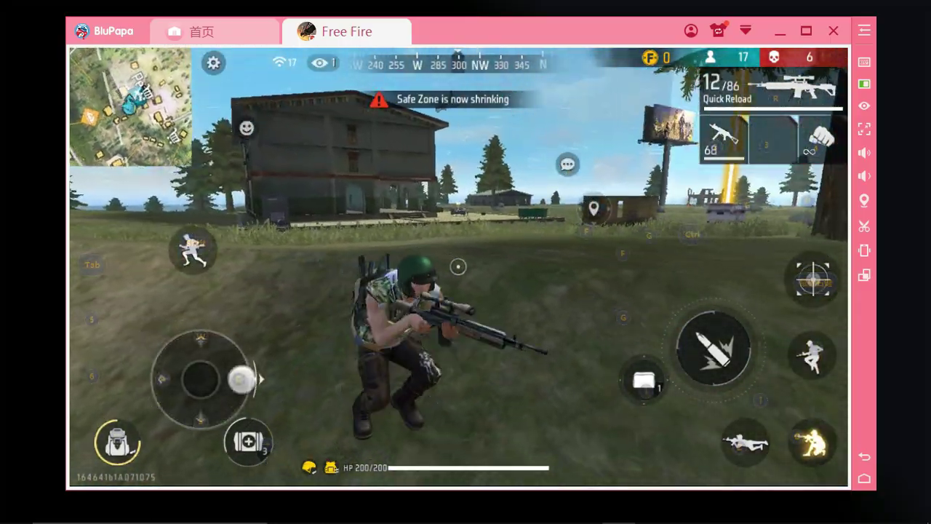
key(w)
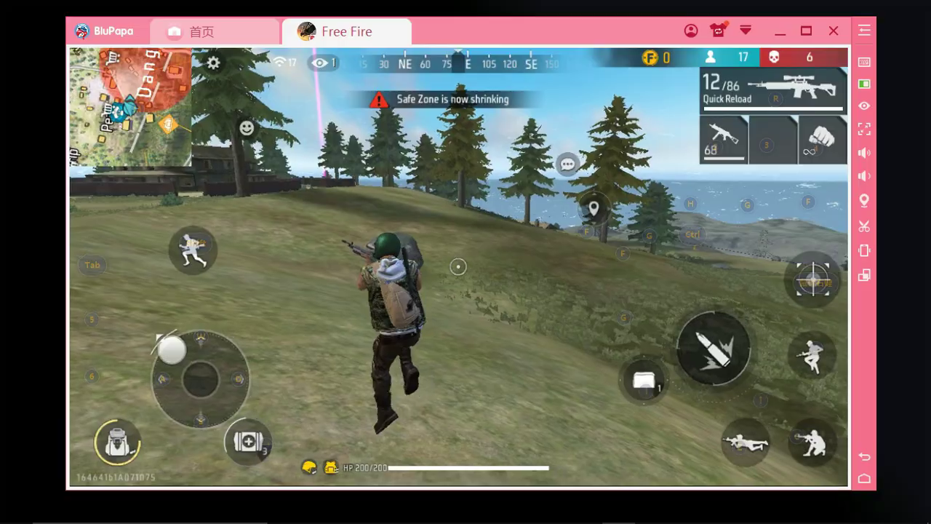
key(d)
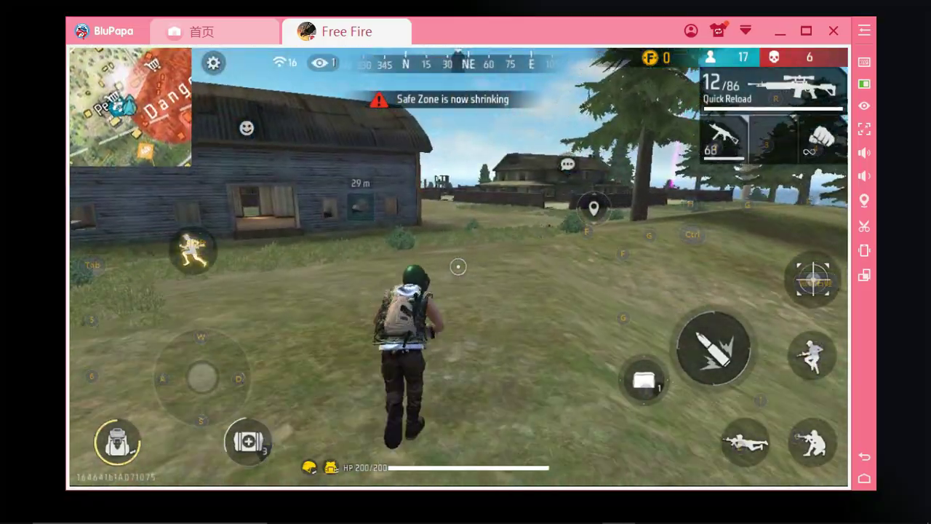